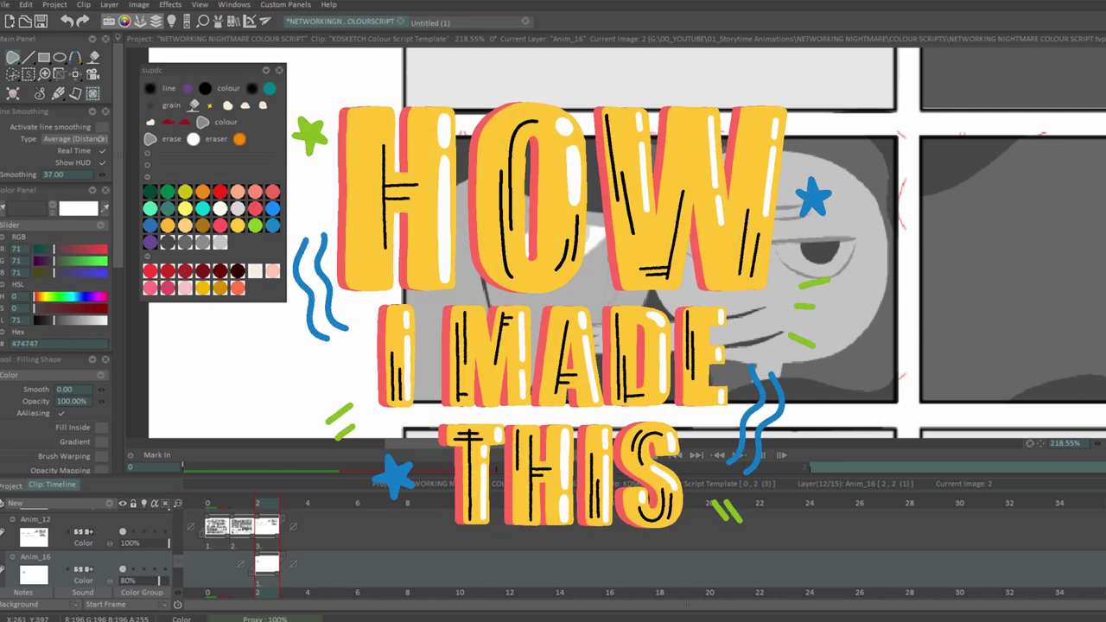
Lasso-fill a dark shape and a white highlight wedge onto the face panel.
scroll(975, 236, "up", 3)
left_click_drag(441, 180, 460, 189)
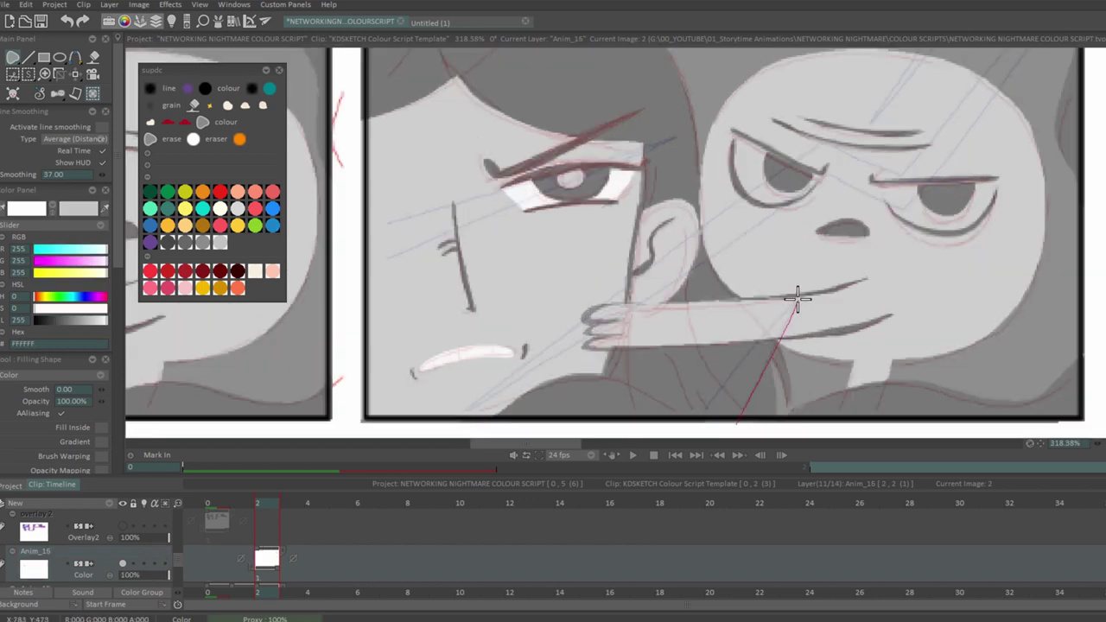
left_click_drag(795, 296, 743, 413)
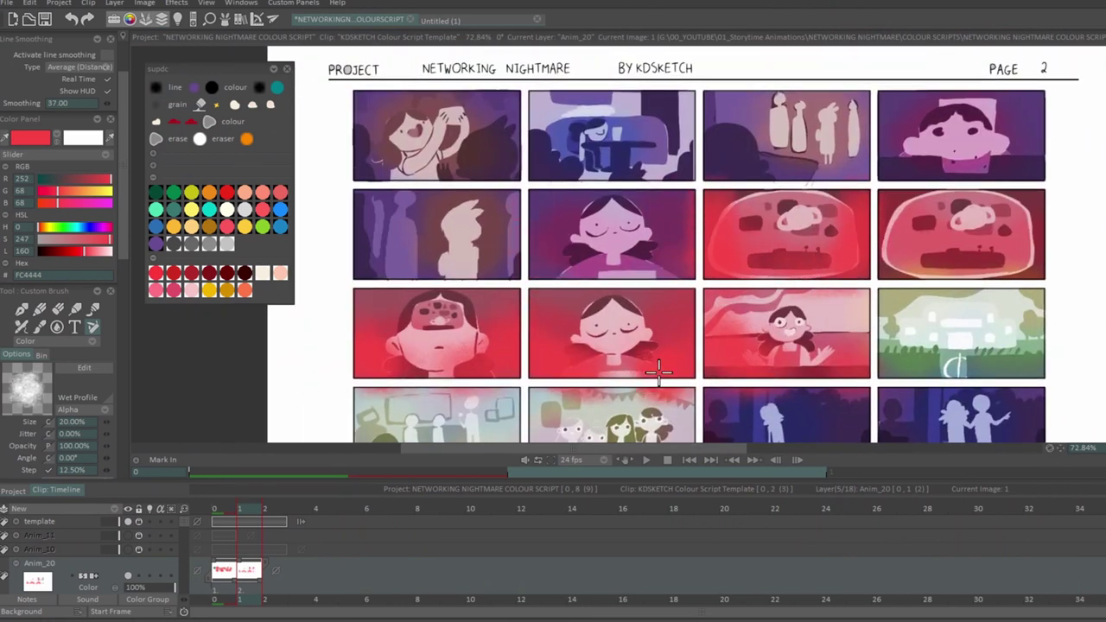
Switch to the Eraser Brush.
left_click(58, 311)
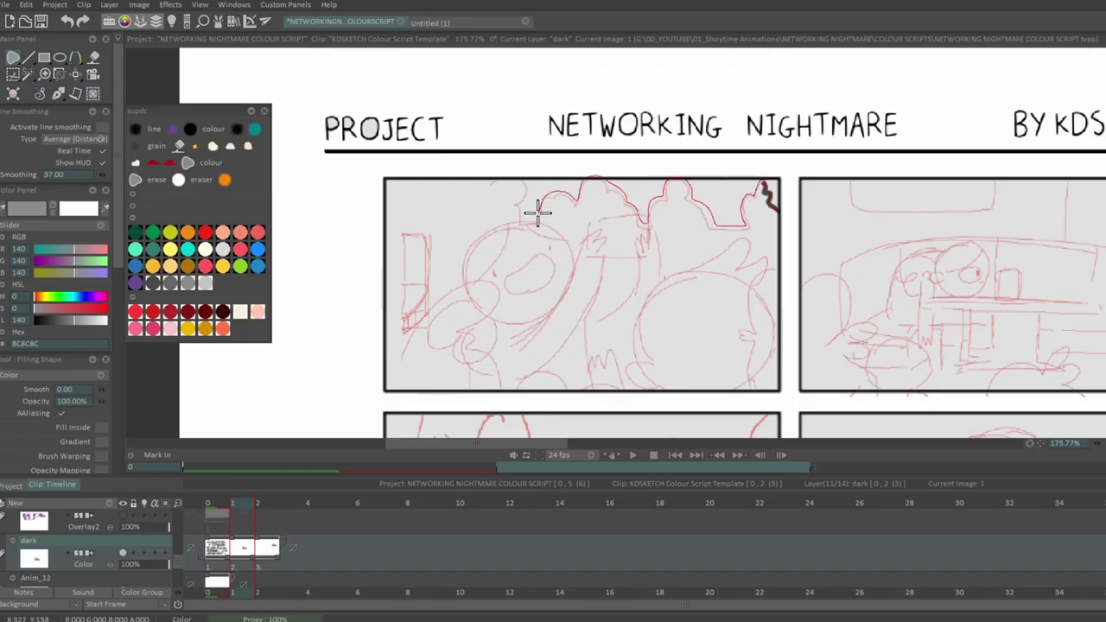
Block in dark grey 474747 value shapes on the first and face panels, including the boy's brow shadow.
left_click_drag(465, 198, 765, 195)
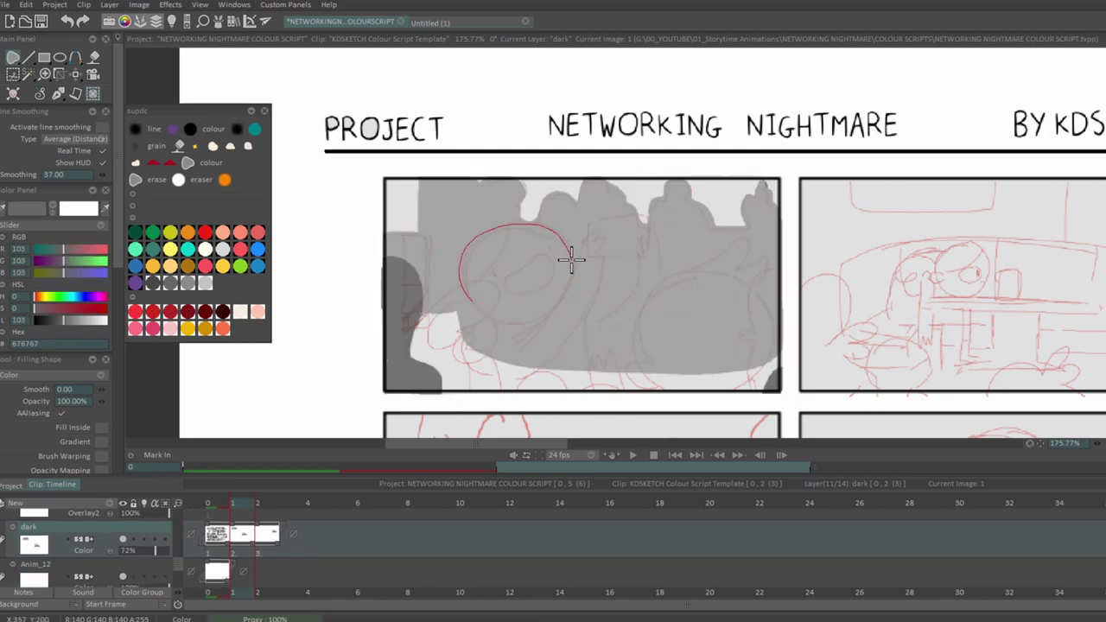
mouse_move(571, 259)
left_mouse_down()
mouse_move(593, 321)
mouse_move(630, 317)
mouse_move(613, 375)
left_mouse_up()
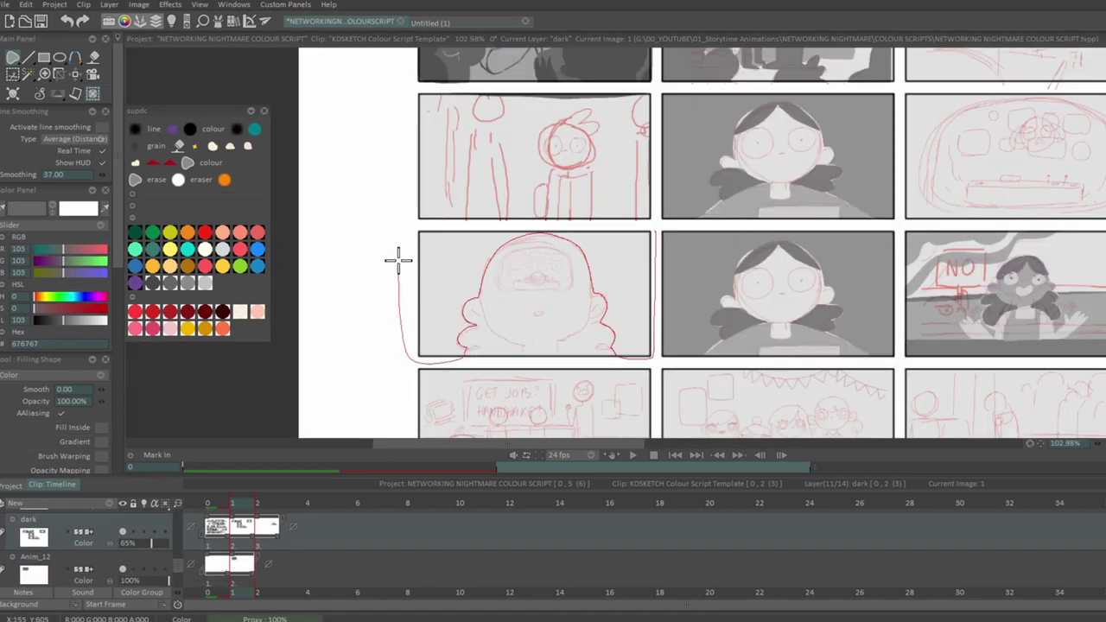
left_click_drag(395, 254, 406, 259)
left_click_drag(508, 246, 608, 226)
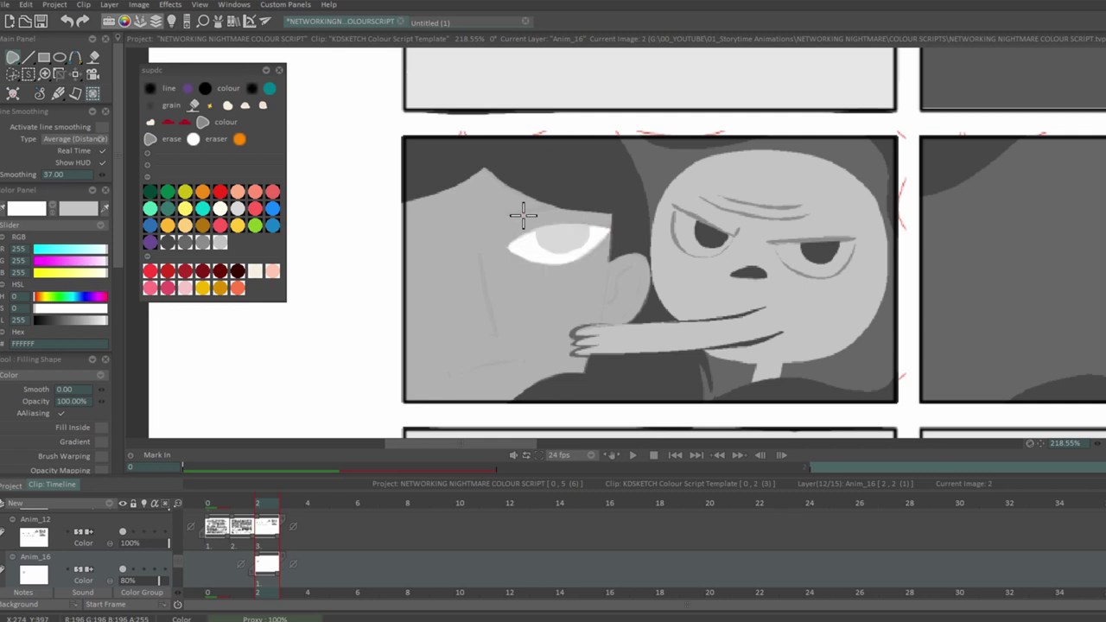
left_click(464, 239, "ctrl")
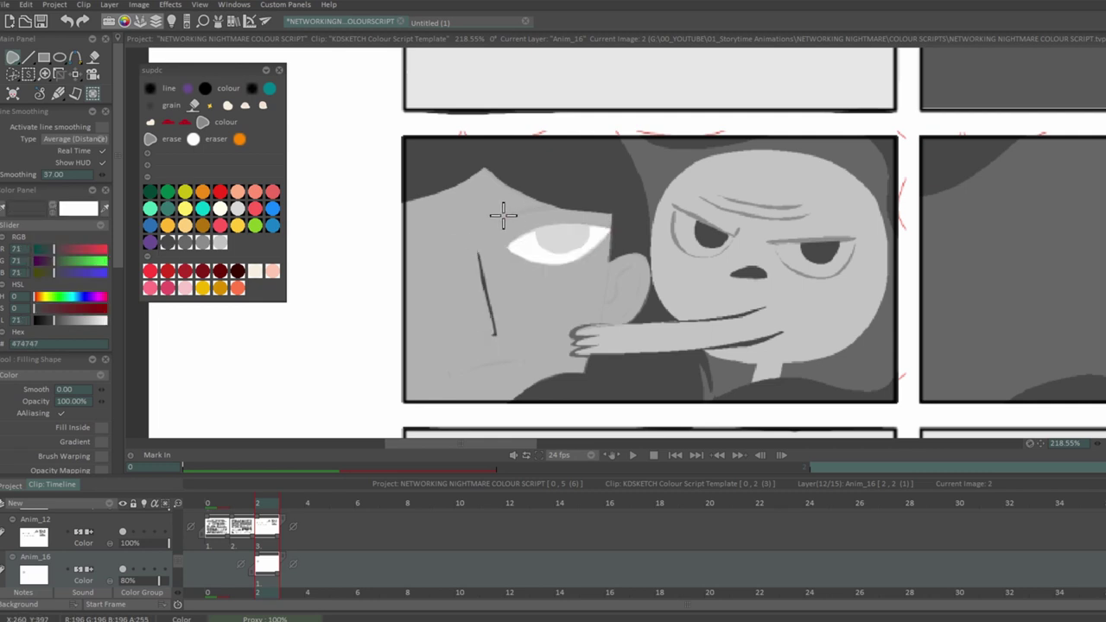
left_click_drag(441, 180, 557, 223)
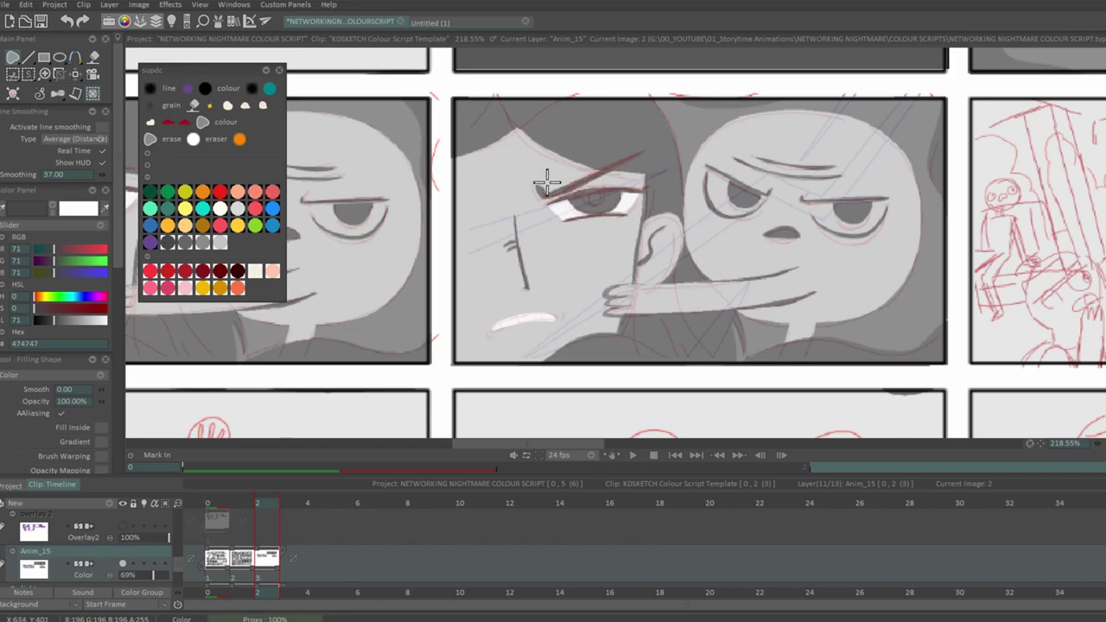
Fill white highlight shapes across the panel and start the boy's brow highlight.
left_click_drag(796, 299, 742, 412)
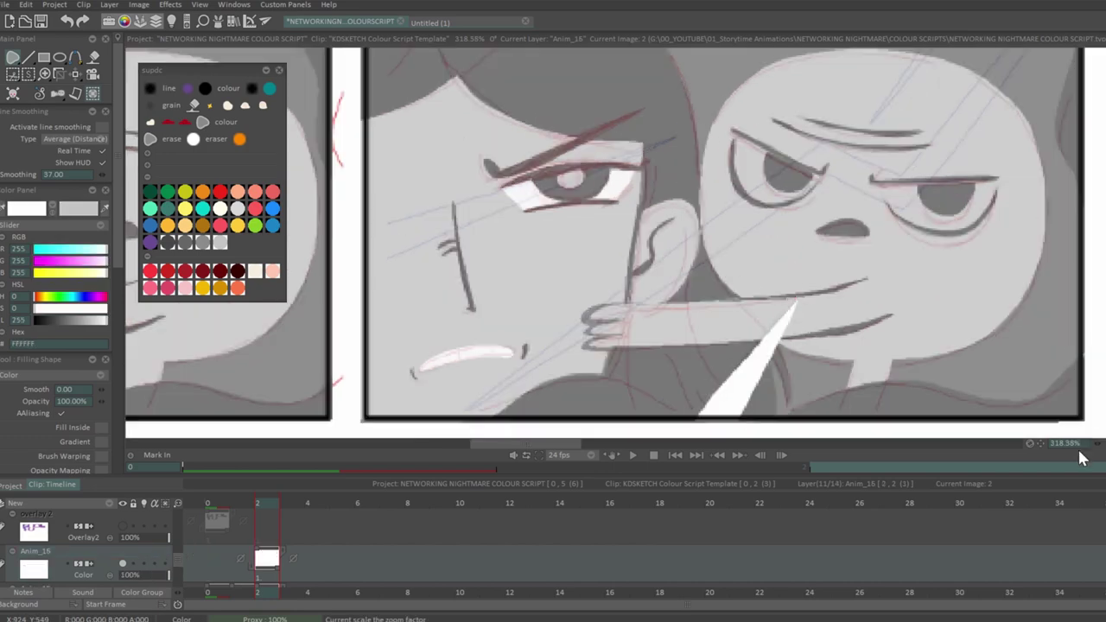
left_click_drag(326, 309, 441, 273)
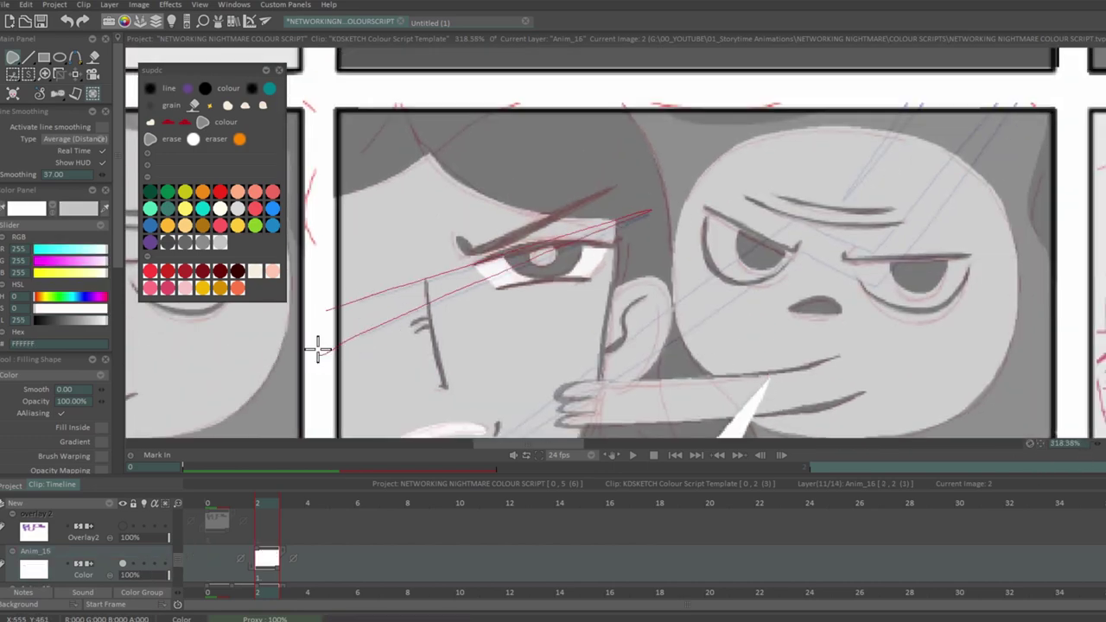
left_click_drag(319, 326, 322, 339)
left_click_drag(840, 206, 856, 184)
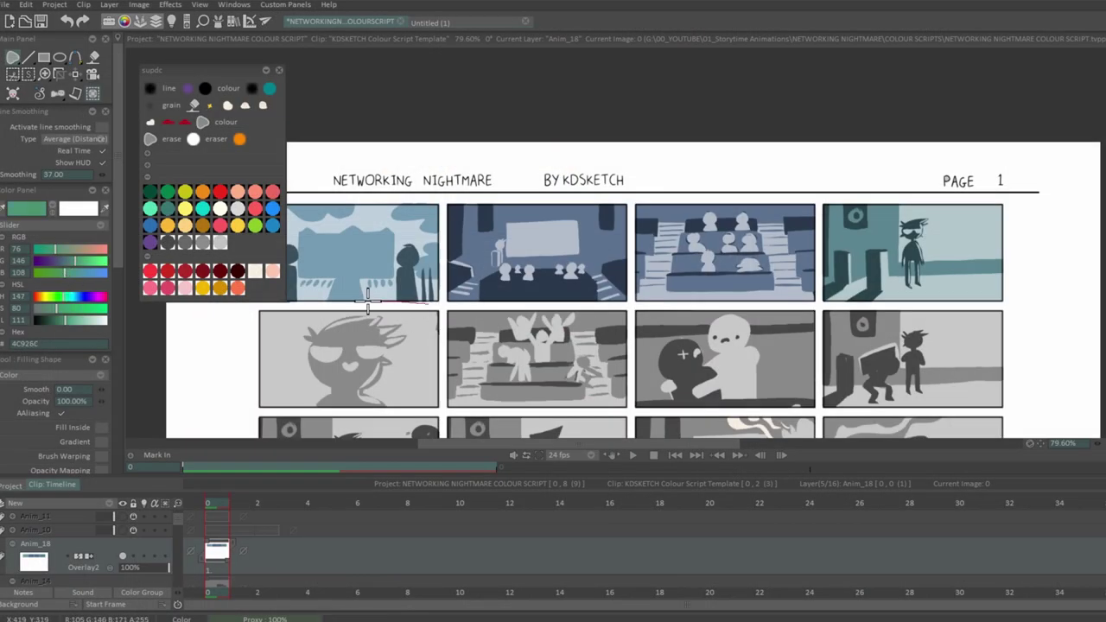
Tint the row panels teal, green and purple, then fill page 3's bottom row with orange FF7748.
left_click_drag(442, 406, 442, 408)
left_click_drag(441, 309, 432, 381)
left_click_drag(627, 341, 445, 311)
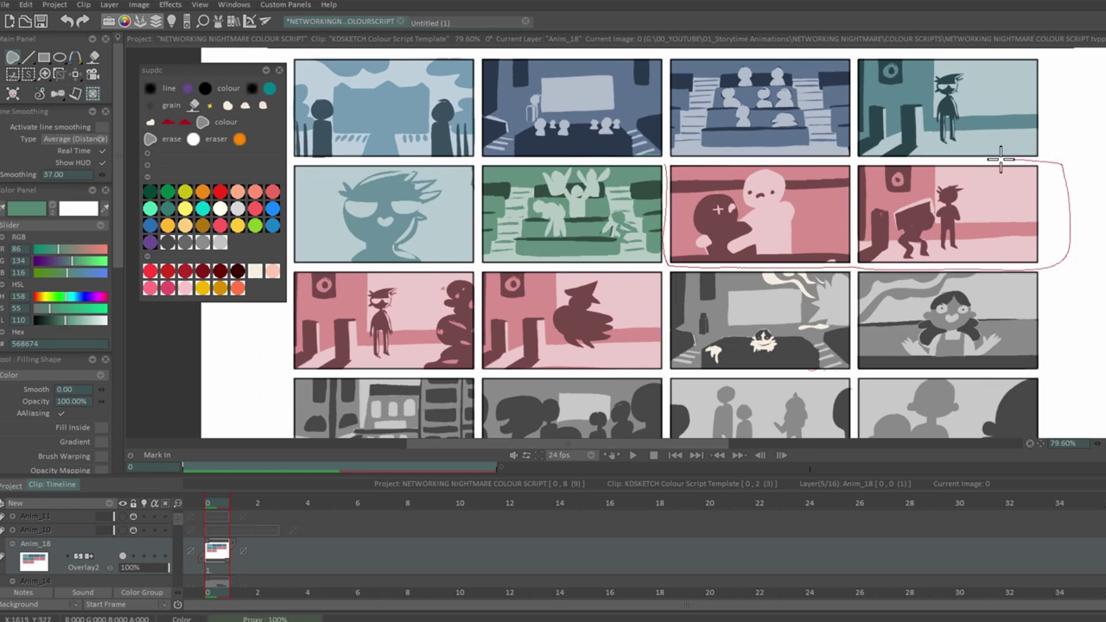
left_click_drag(1001, 158, 1003, 161)
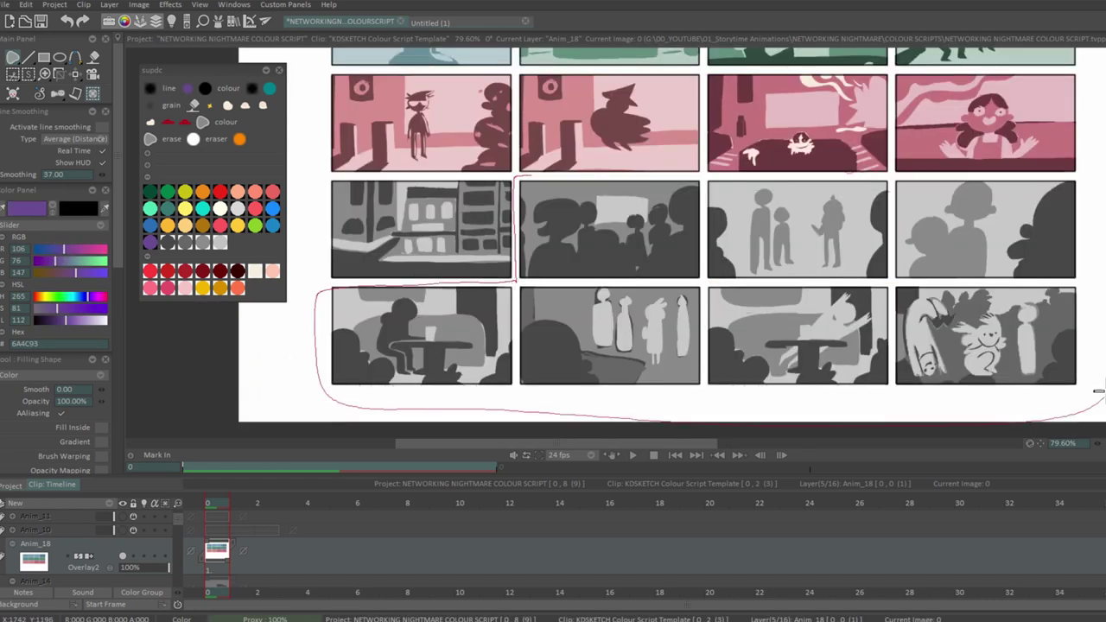
left_click_drag(1098, 392, 976, 173)
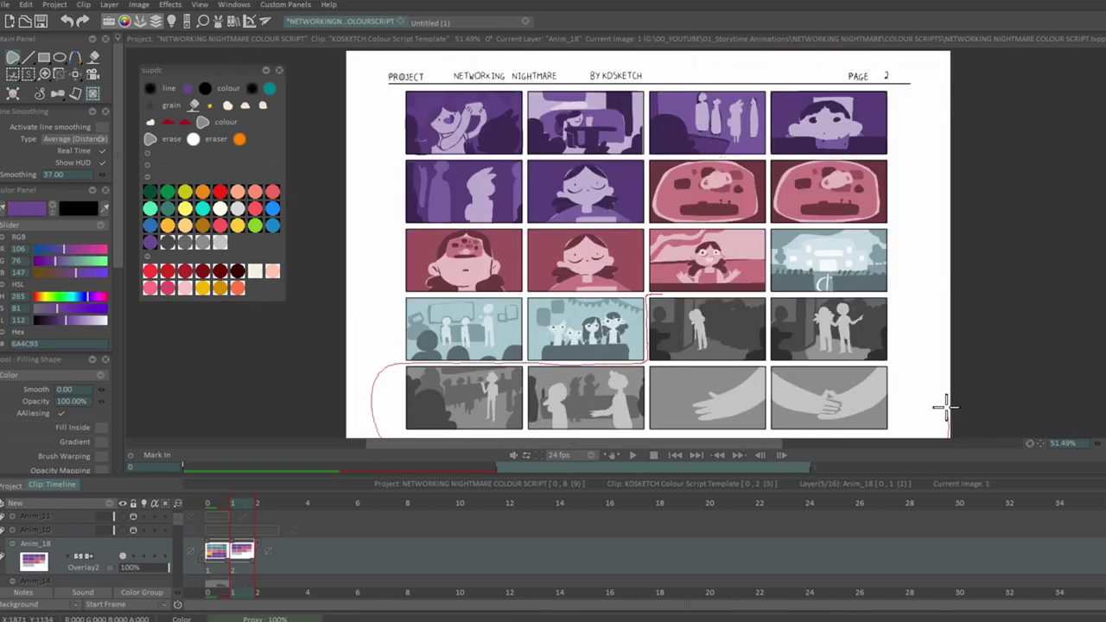
left_click_drag(946, 406, 949, 433)
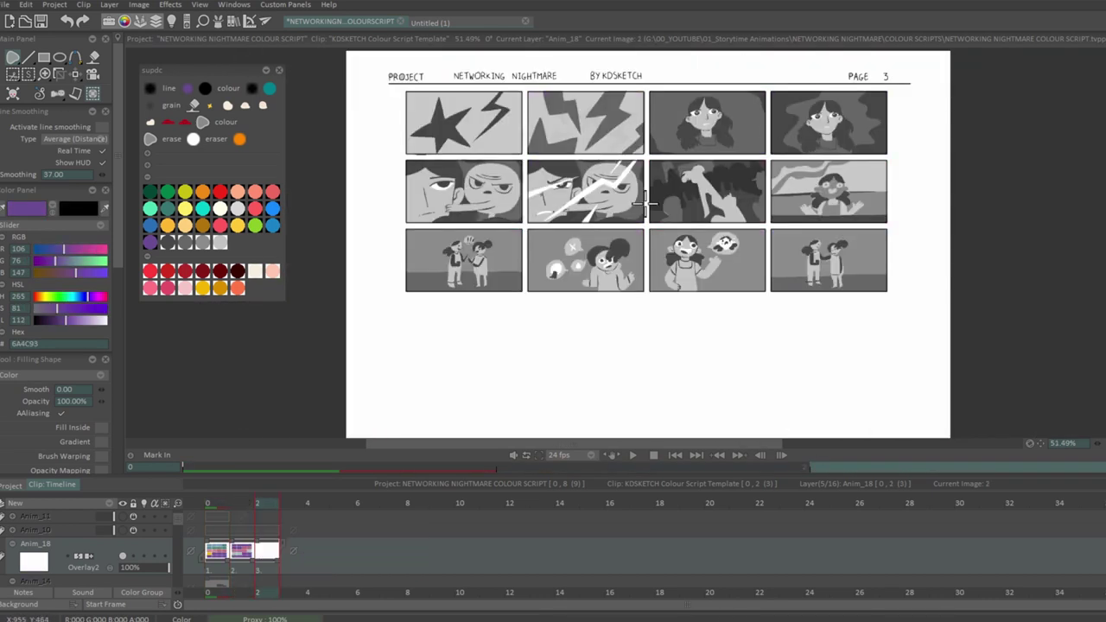
left_click(239, 287)
left_click_drag(382, 264, 899, 300)
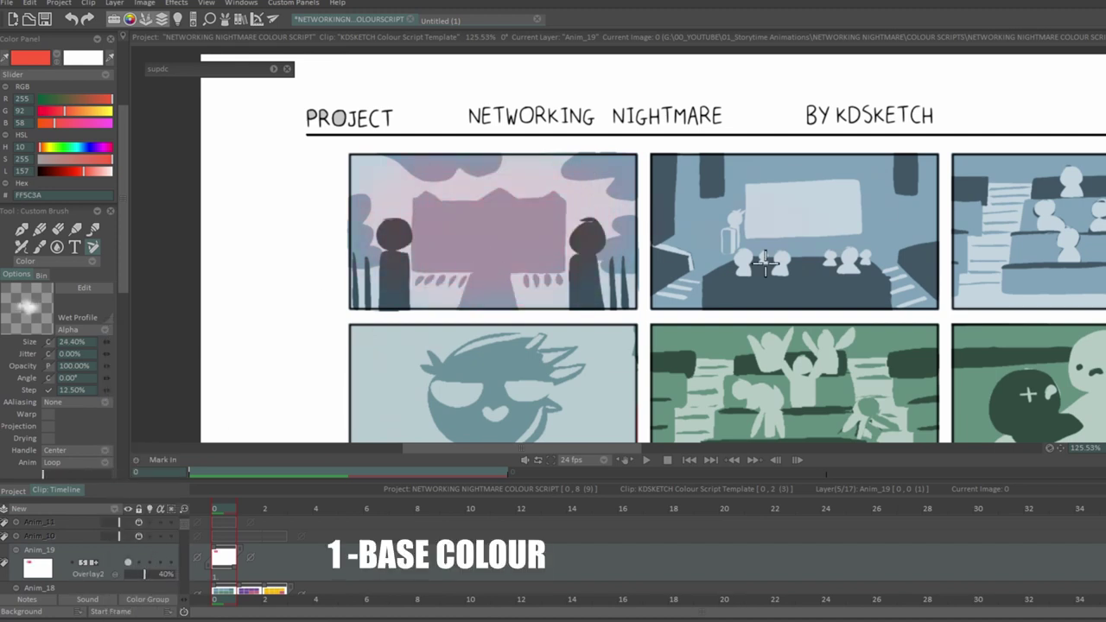
From the swatch palette, paint purple 4F3672 over page 1's pink panels to darken them.
scroll(583, 245, "right", 5)
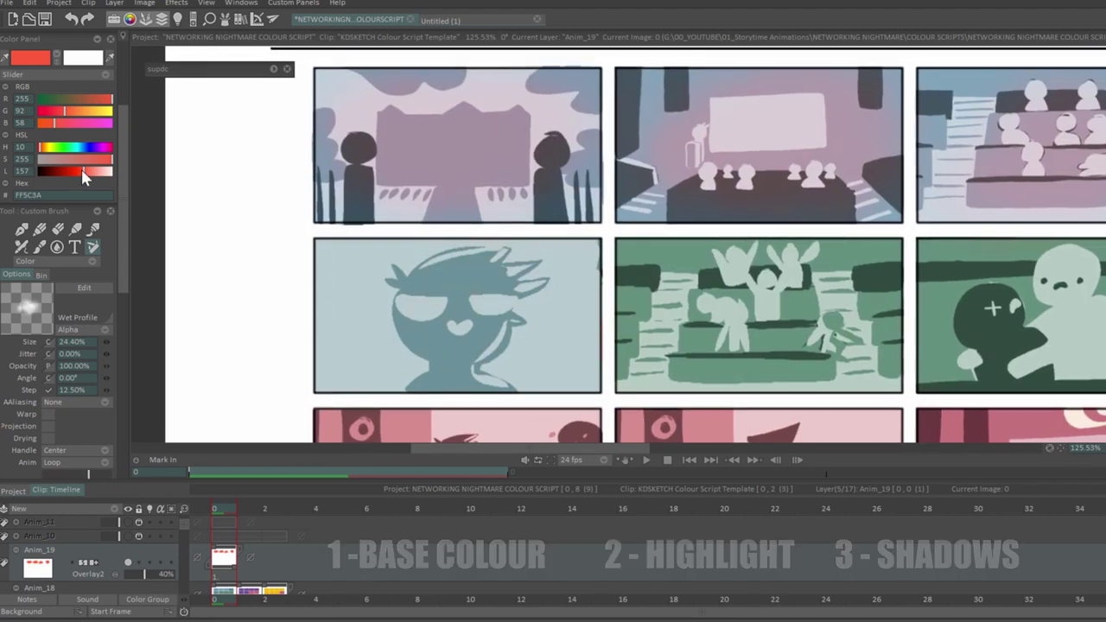
left_click(273, 69)
left_click(227, 192)
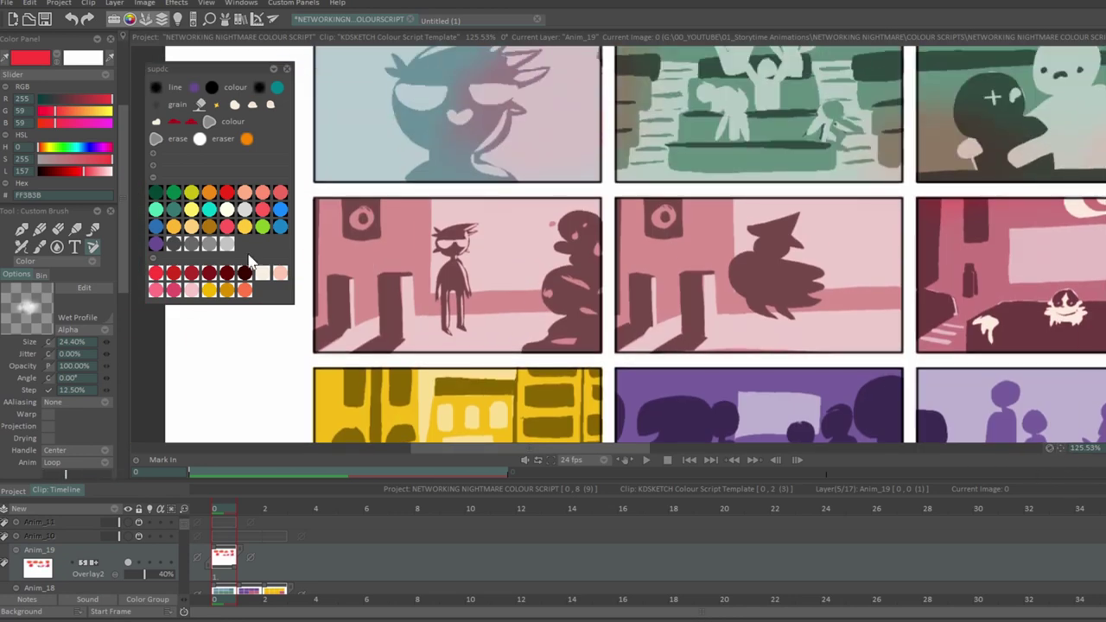
left_click(156, 244)
left_click_drag(363, 302, 487, 333)
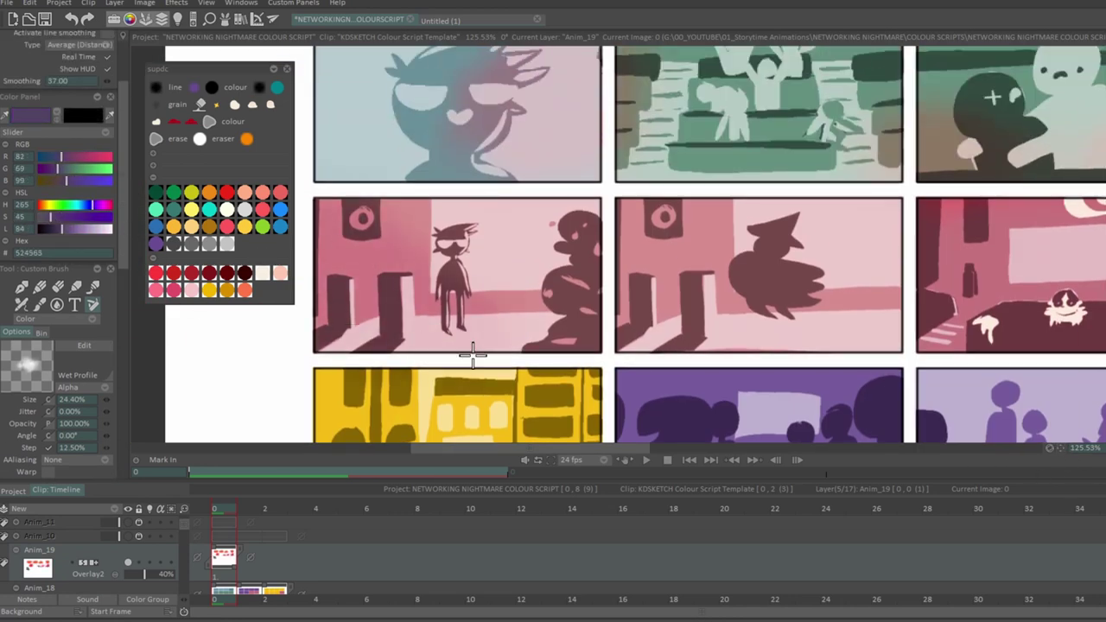
left_click_drag(345, 344, 675, 259)
mouse_move(709, 363)
left_mouse_down()
mouse_move(617, 208)
mouse_move(837, 242)
left_mouse_up()
Fit the page in view and paint pink over page 3's grey panel.
key("Home")
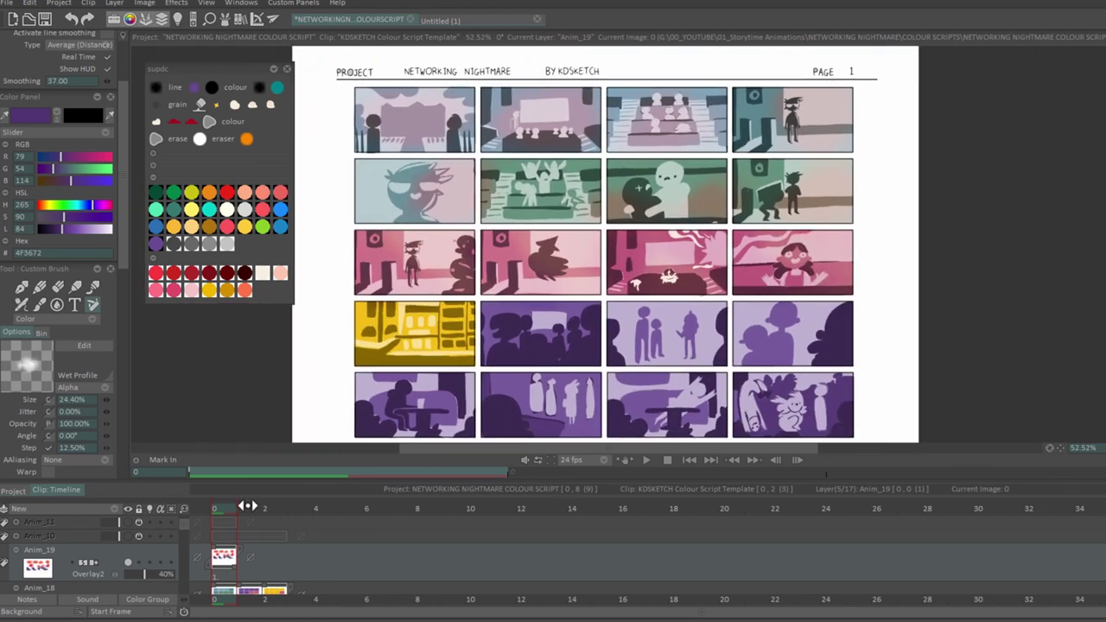
mouse_move(249, 508)
left_mouse_down()
mouse_move(239, 508)
mouse_move(264, 508)
left_mouse_up()
left_click_drag(744, 186, 789, 199)
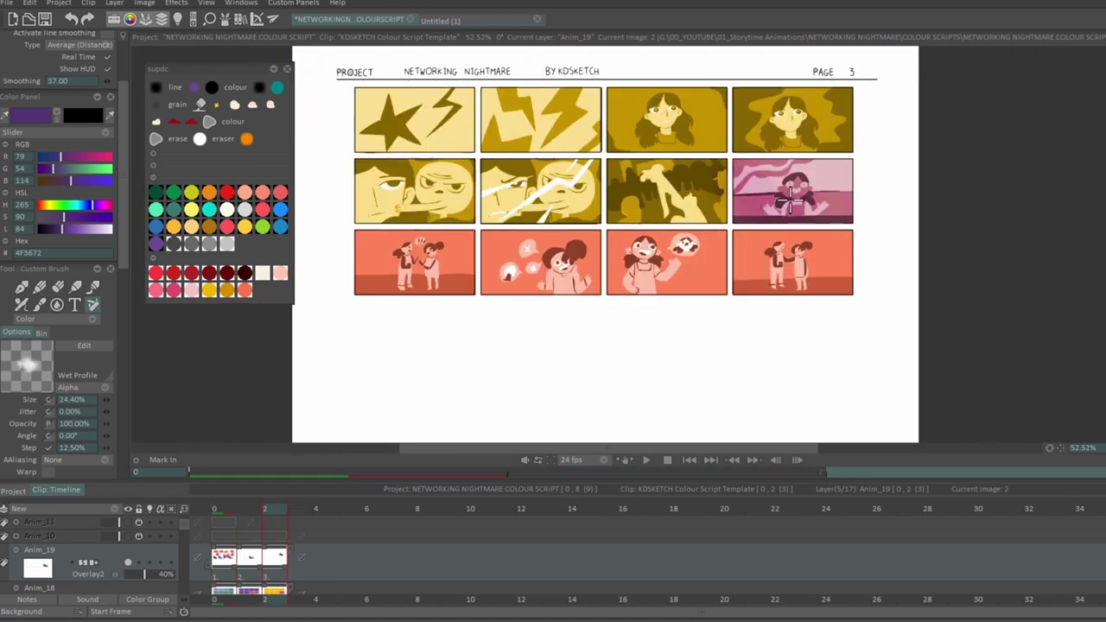
Back on page 1, brush yellow F48601 across the fourth-row panels.
key("Left")
key("Left")
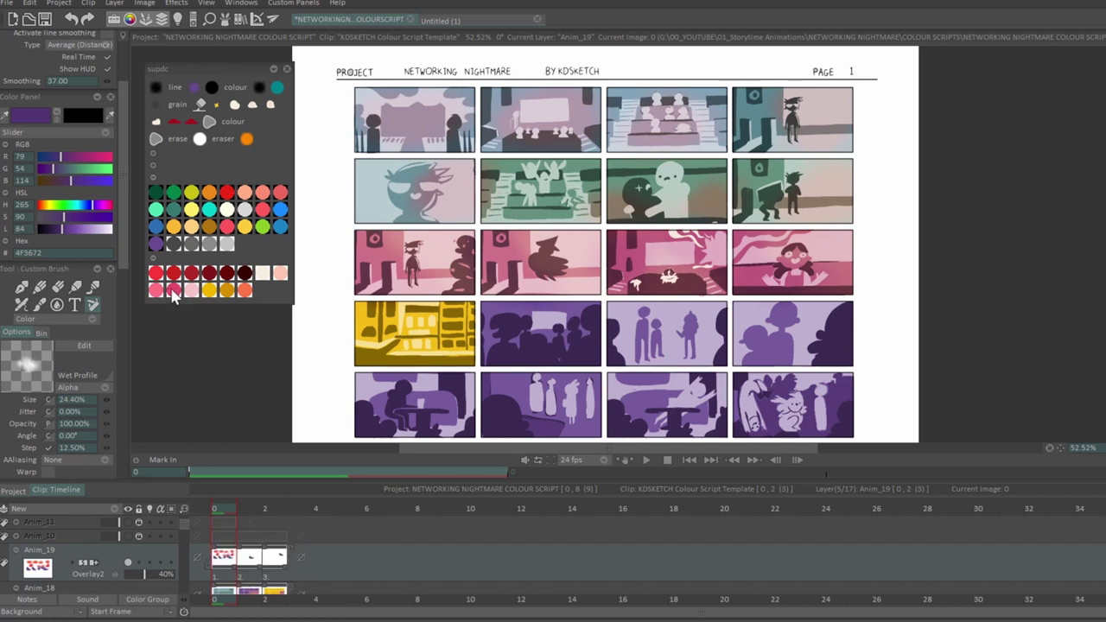
left_click(280, 209)
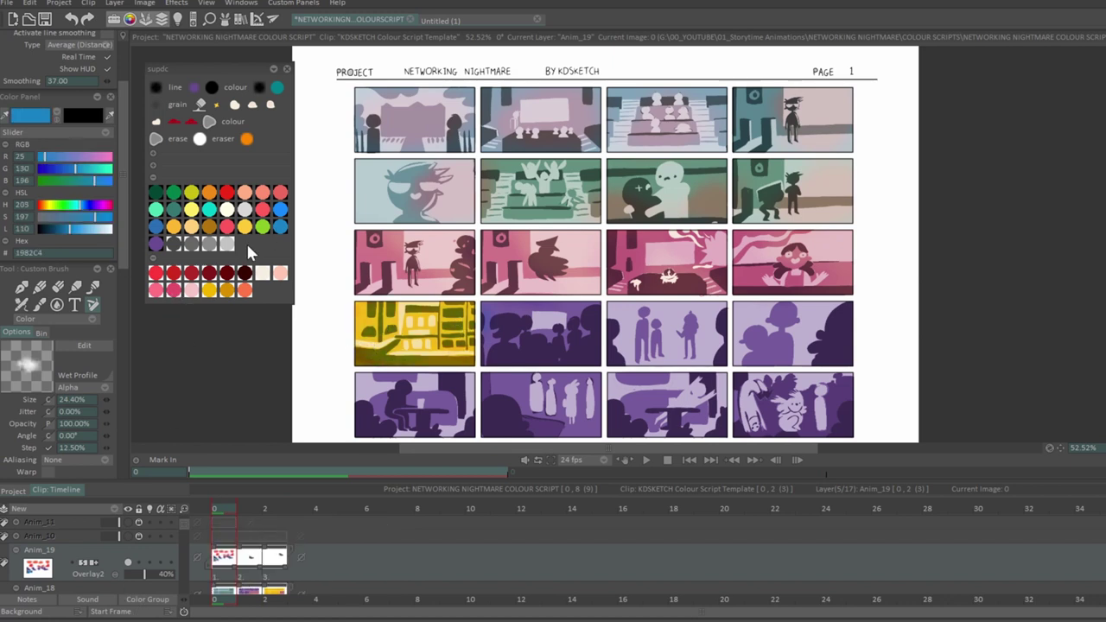
left_click(192, 285)
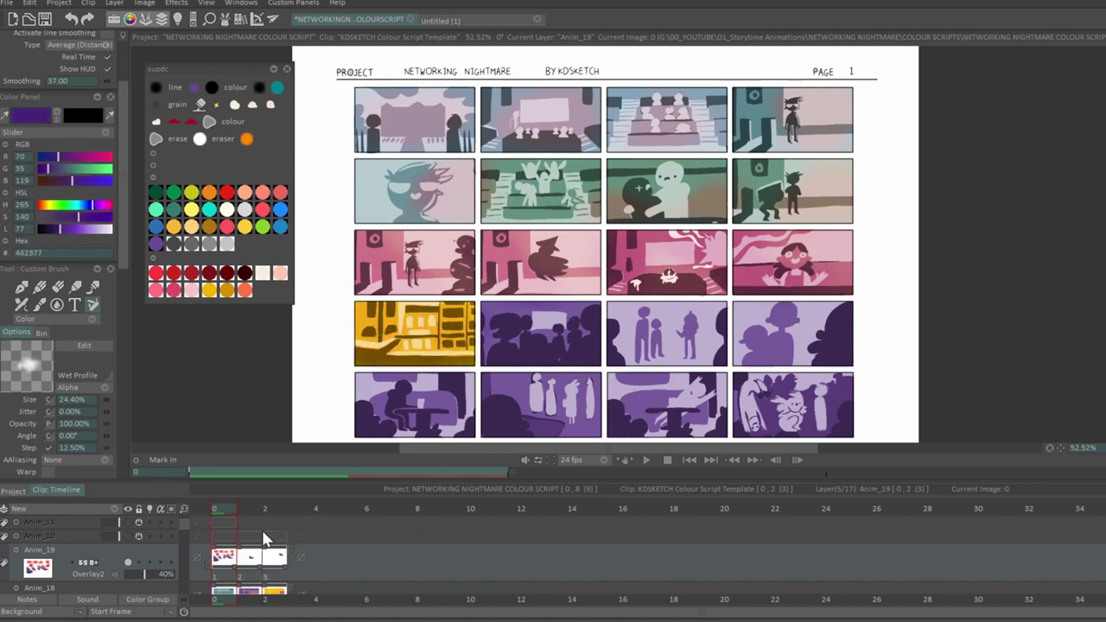
left_click(211, 292)
mouse_move(528, 341)
left_mouse_down()
mouse_move(550, 310)
mouse_move(772, 348)
left_mouse_up()
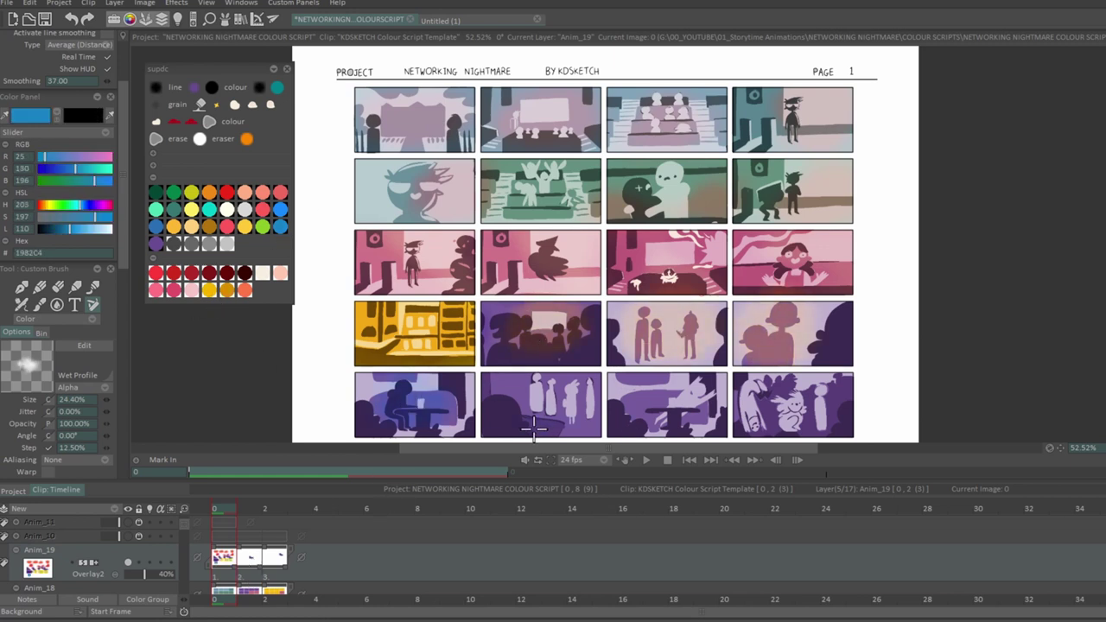
Lighten the blue on row 5's second panel, then paint deeper red over page 2's row-2 fourth panel.
left_click_drag(495, 391, 591, 424)
left_click(74, 230)
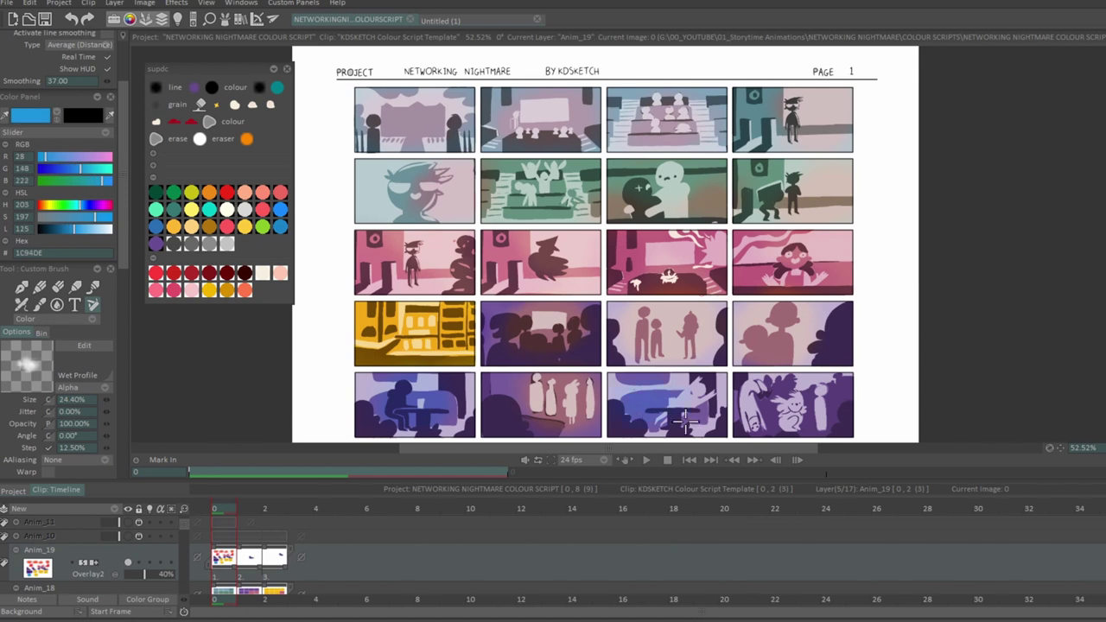
key("Right")
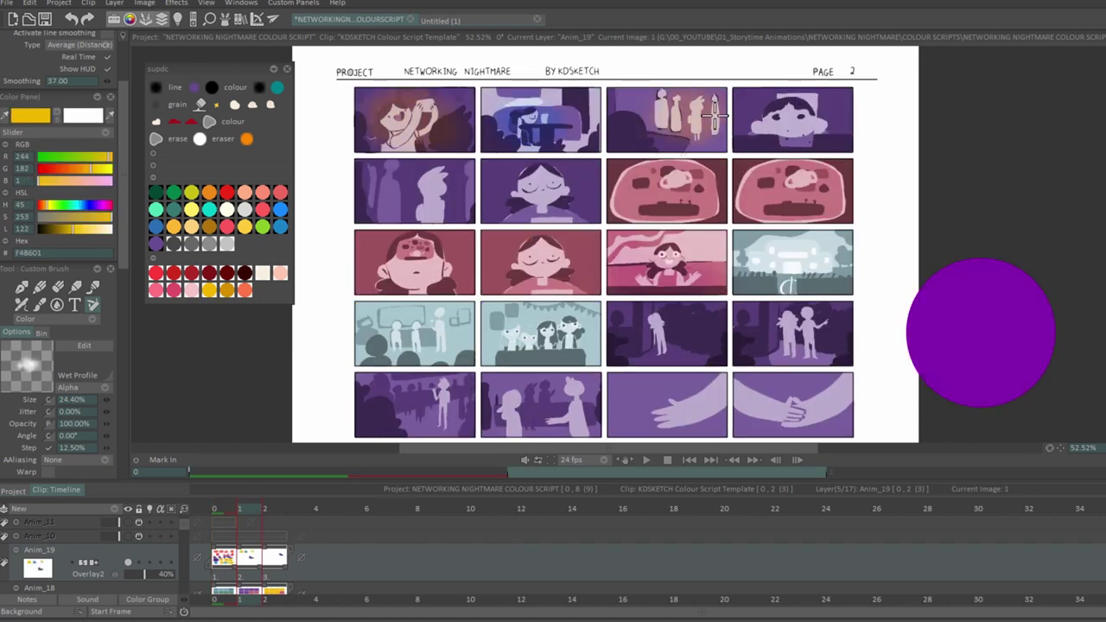
left_click(156, 274)
left_click(211, 291)
key("ctrl+z")
left_click_drag(761, 197, 750, 170)
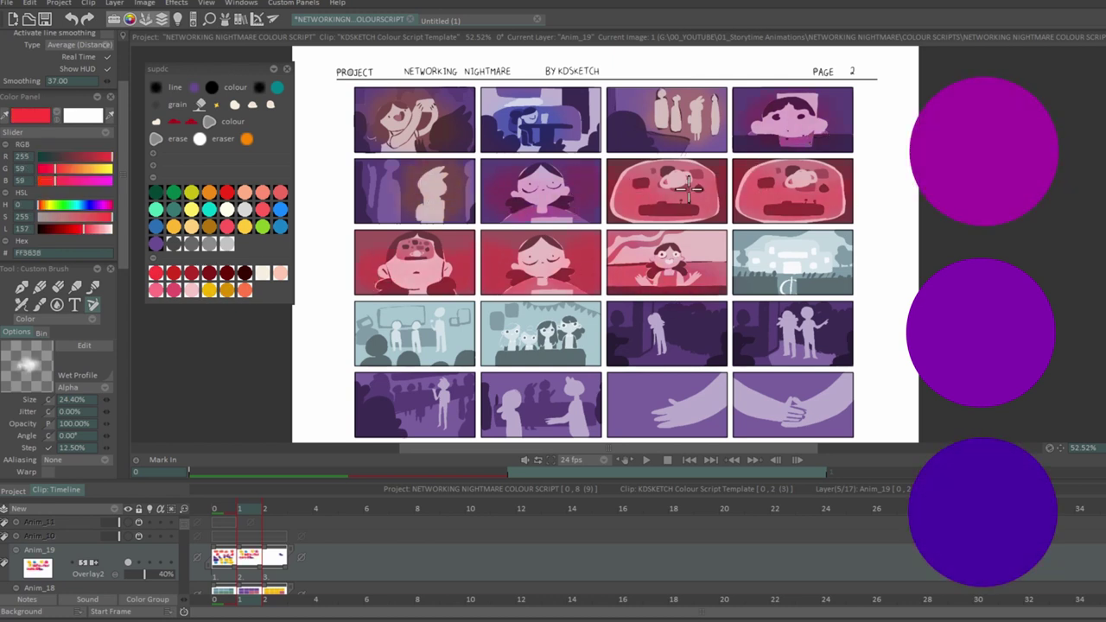
Brush yellow and warm pink tints over page 2's rows 3–5, then show page 3 with a redder orange.
left_click(229, 292)
mouse_move(761, 244)
left_mouse_down()
mouse_move(841, 252)
mouse_move(747, 257)
mouse_move(875, 282)
left_mouse_up()
mouse_move(450, 350)
left_mouse_down()
mouse_move(380, 337)
mouse_move(562, 329)
left_mouse_up()
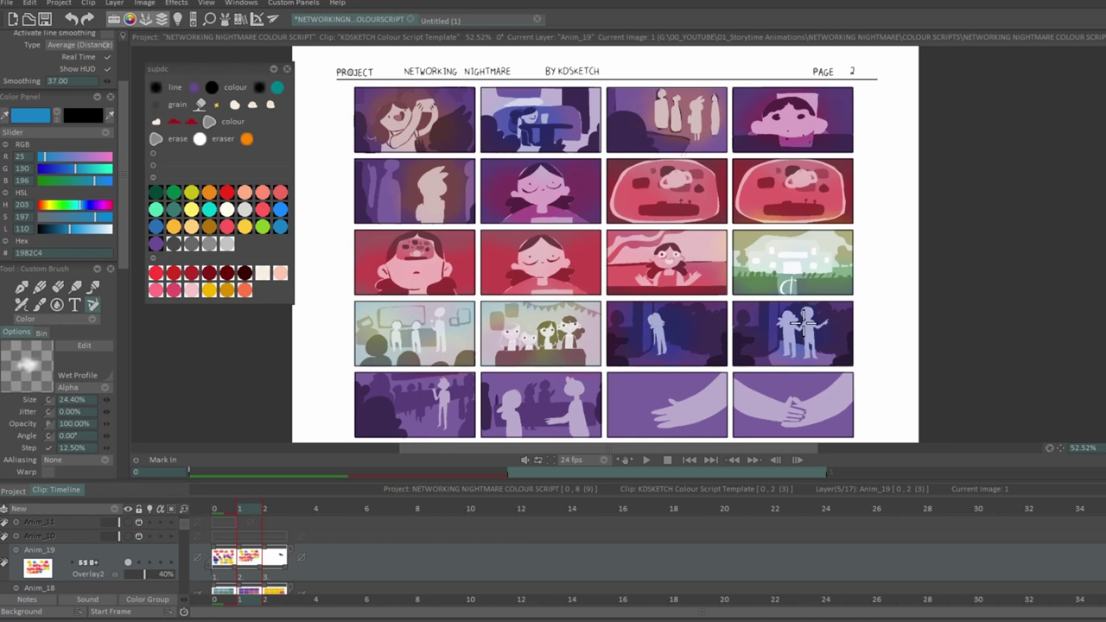
mouse_move(445, 391)
left_mouse_down()
mouse_move(580, 405)
mouse_move(519, 419)
left_mouse_up()
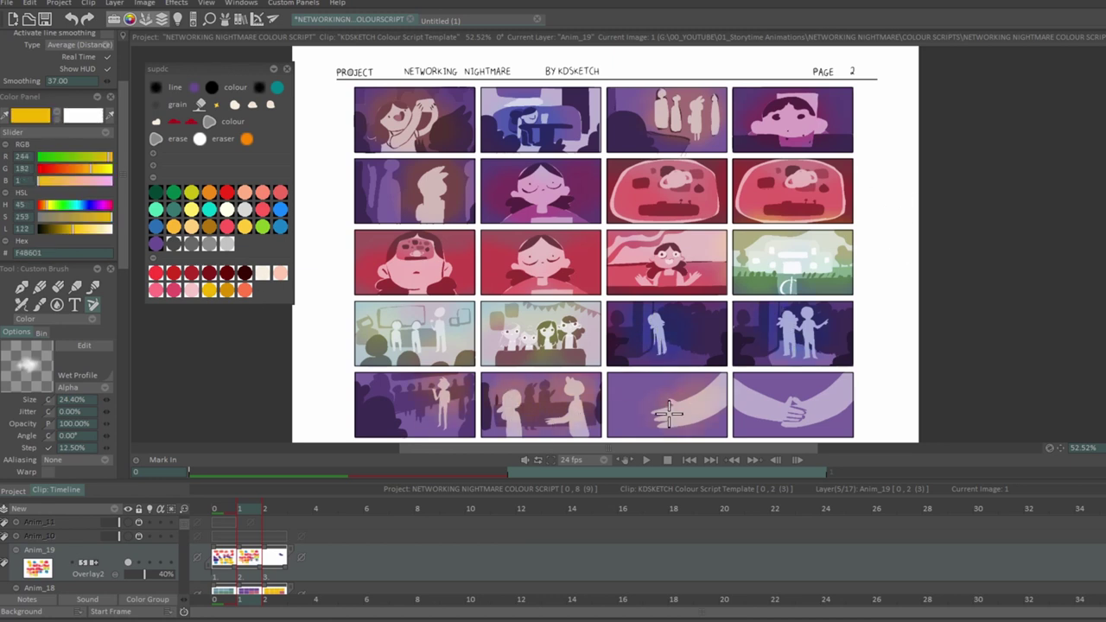
left_click_drag(656, 410, 774, 424)
key("Right")
left_click_drag(78, 168, 73, 169)
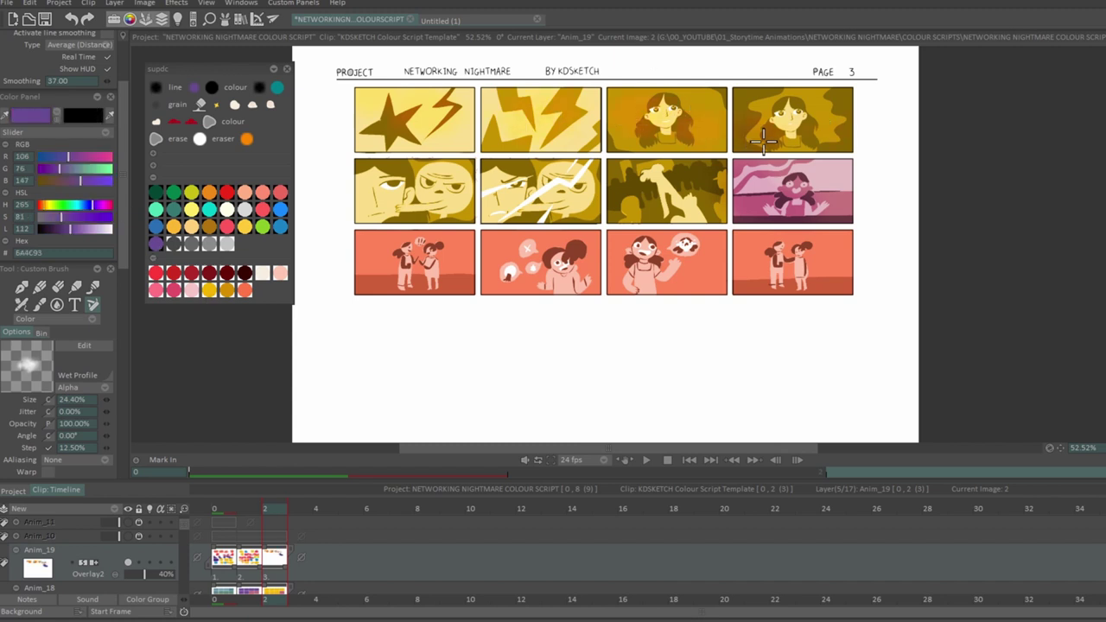
Darken page 3's top-right row-1 panel with dark purple and row 2's third panel with red.
left_click(800, 130, "alt")
left_click_drag(778, 104, 836, 90)
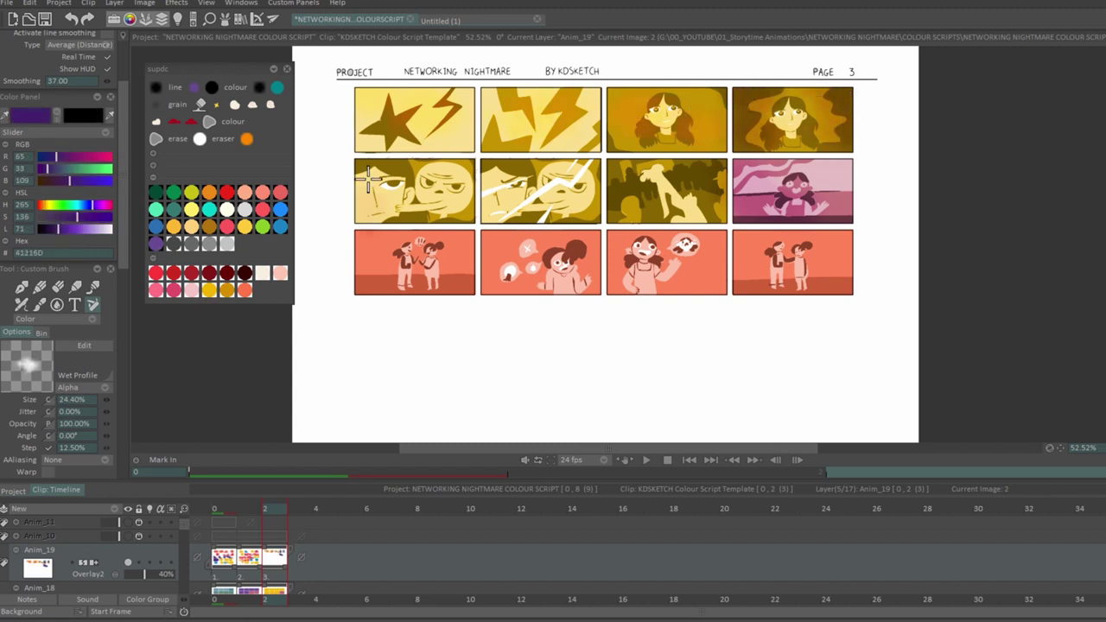
left_click(455, 195, "alt")
left_click(400, 198, "alt")
left_click(419, 183, "alt")
mouse_move(576, 211)
left_mouse_down()
mouse_move(636, 205)
mouse_move(687, 162)
mouse_move(636, 169)
left_mouse_up()
left_click(610, 181, "alt")
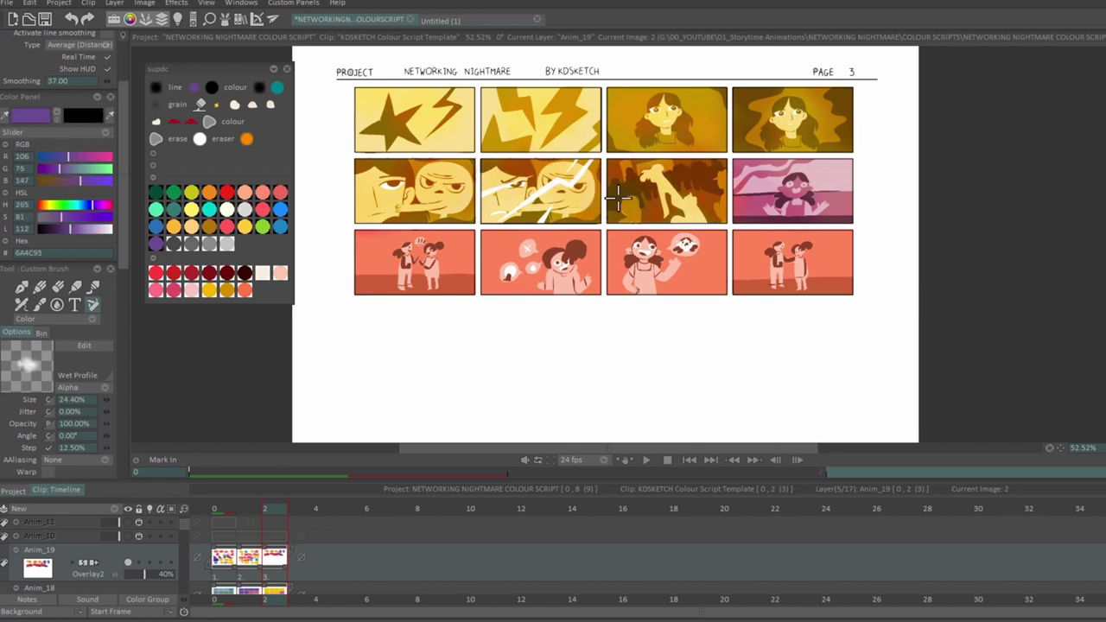
Flip between pages 1 and 2 to compare their tints.
left_click(240, 509)
left_click(216, 508)
left_click(240, 508)
scroll(188, 553, "down", 2)
scroll(190, 577, "up", 2)
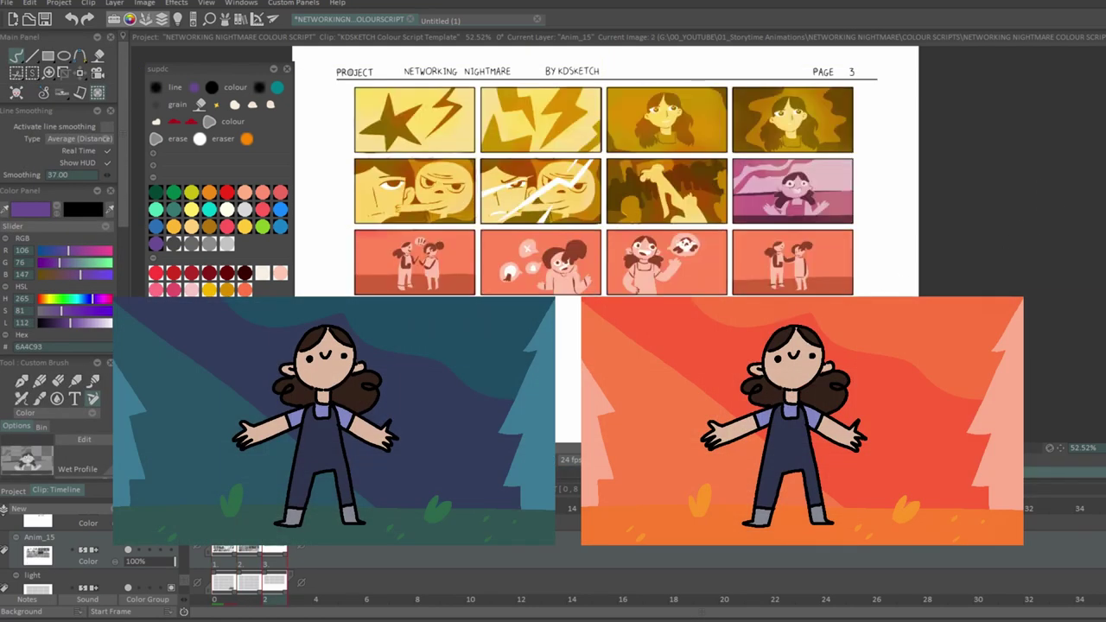
scroll(191, 562, "up", 2)
scroll(130, 571, "down", 3)
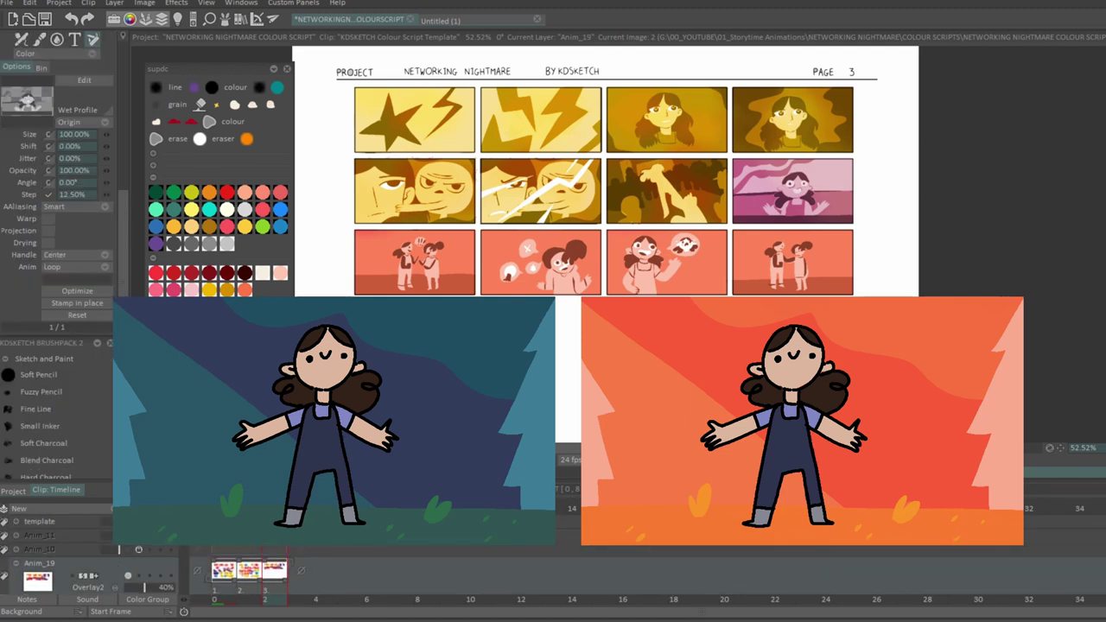
scroll(74, 412, "up", 5)
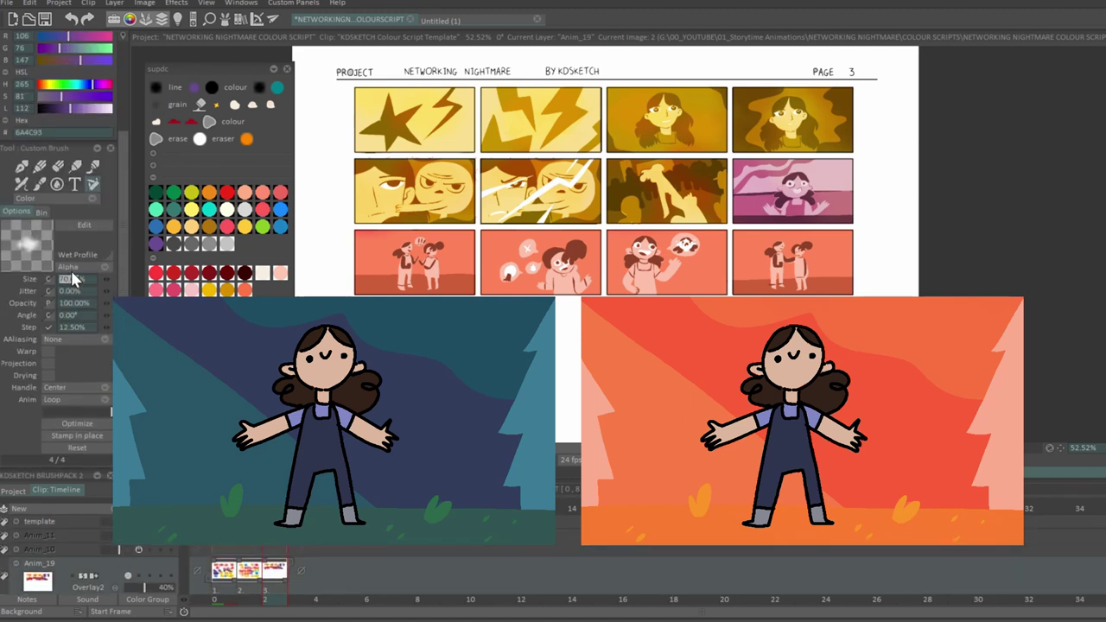
Paint warm orange glows over row 3's first and last panels.
left_click(210, 290)
left_click_drag(389, 242, 422, 284)
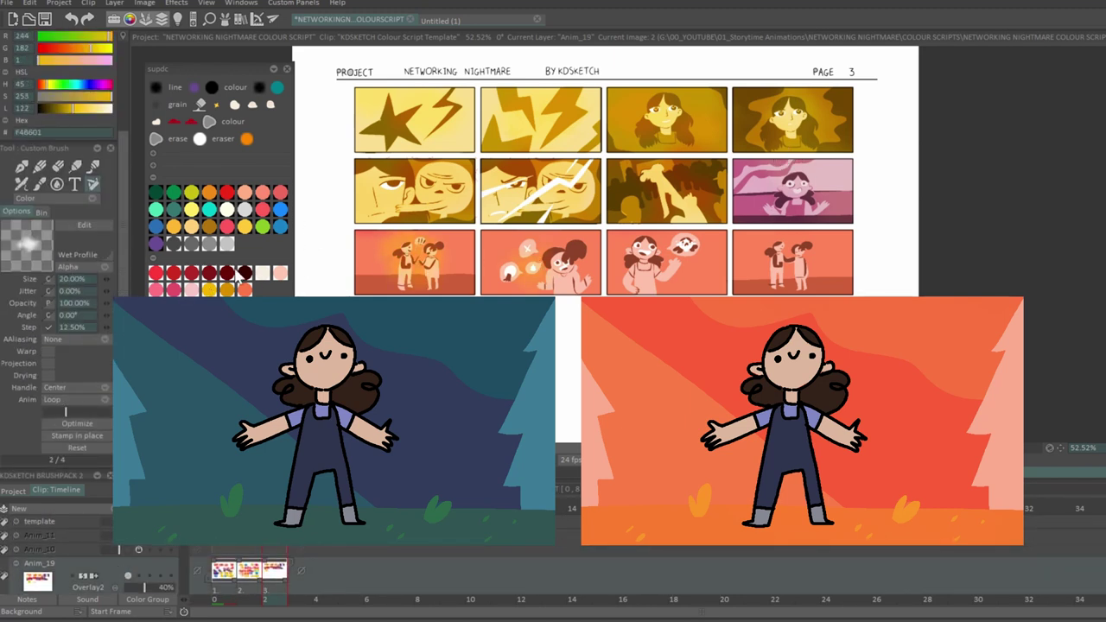
left_click(536, 275, "ctrl")
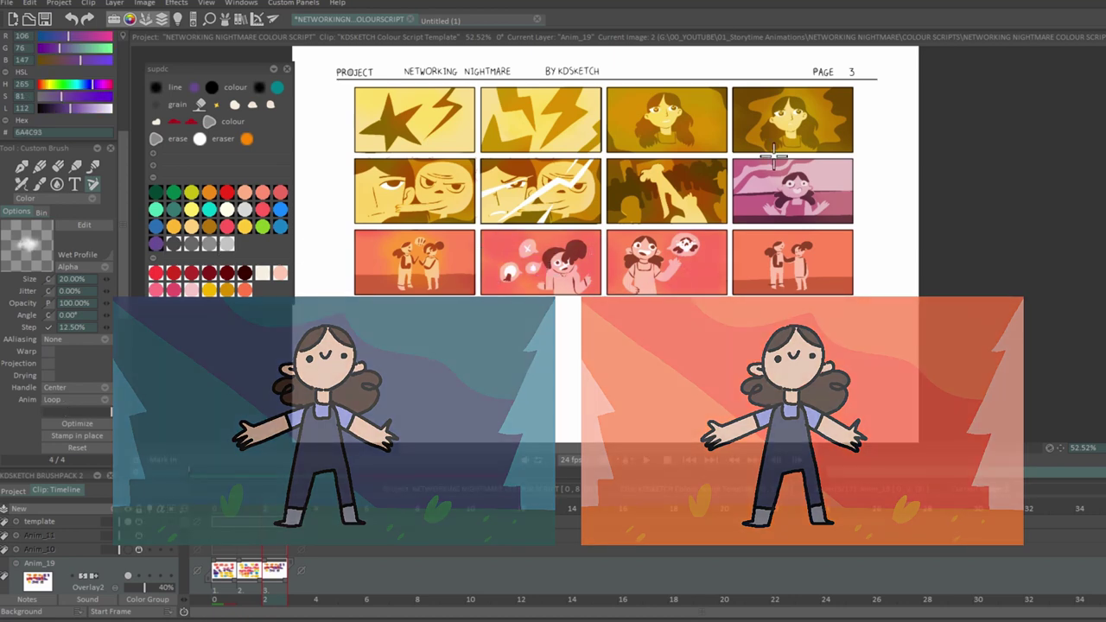
left_click_drag(756, 251, 821, 276)
Go to page 1 and add a new highlight layer, Anim_20.
left_click(262, 226)
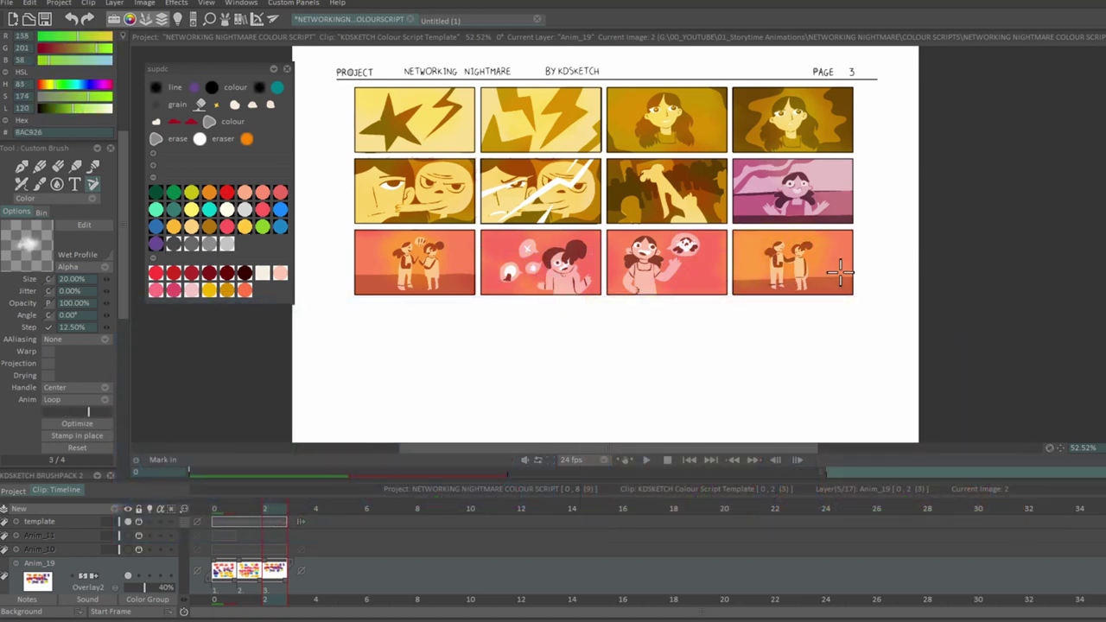
left_click(281, 208)
left_click(230, 505)
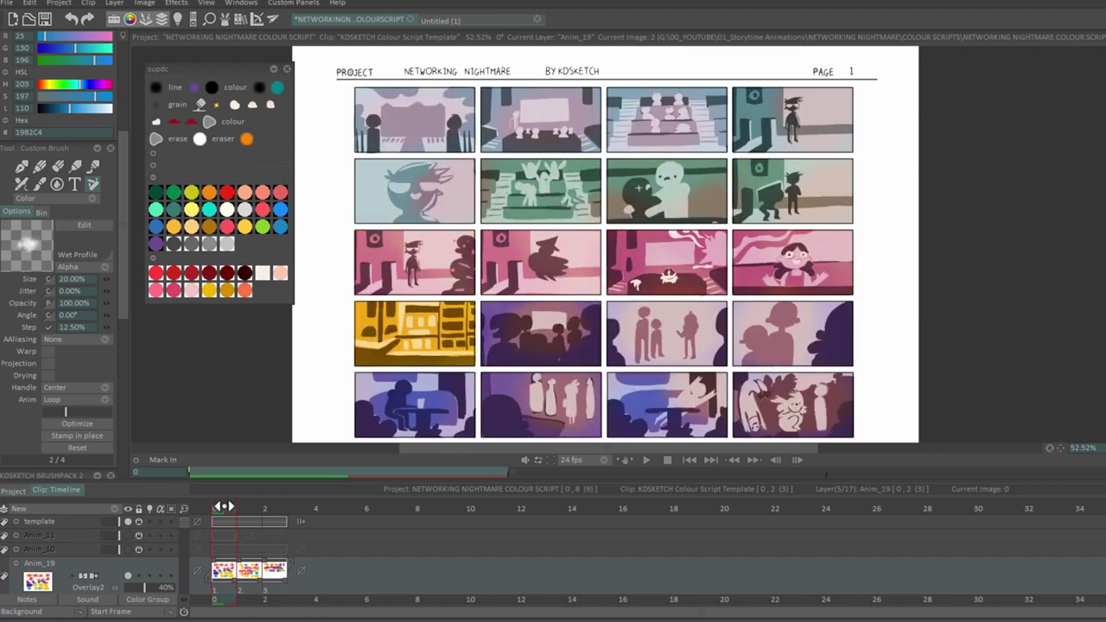
left_click(171, 510)
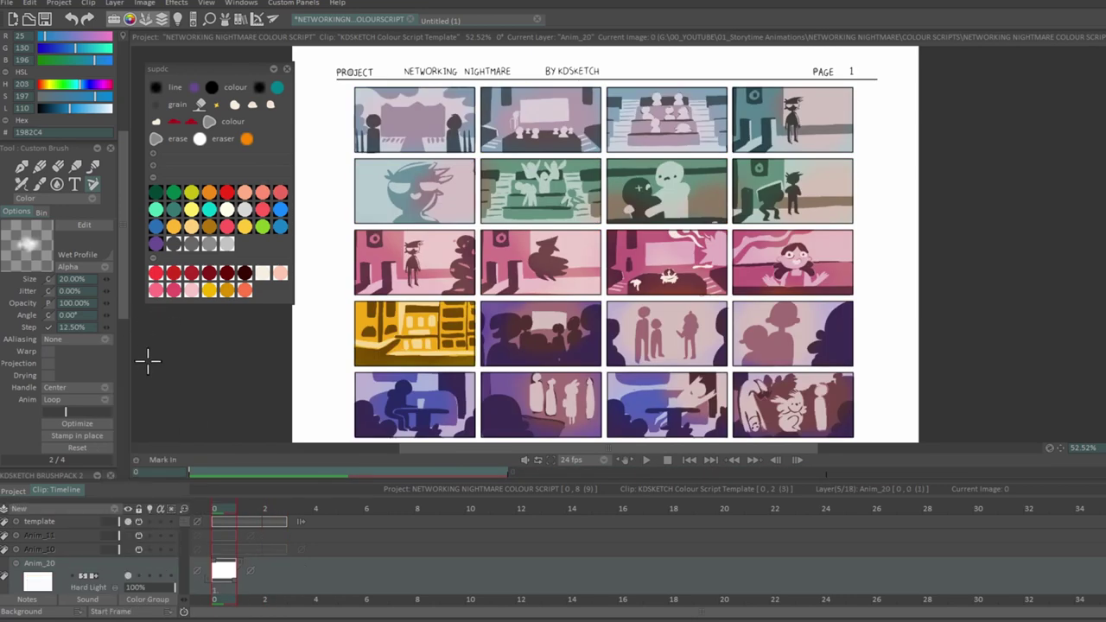
Paint red over the first three panels of page 1's row 2.
scroll(121, 293, "down", 10)
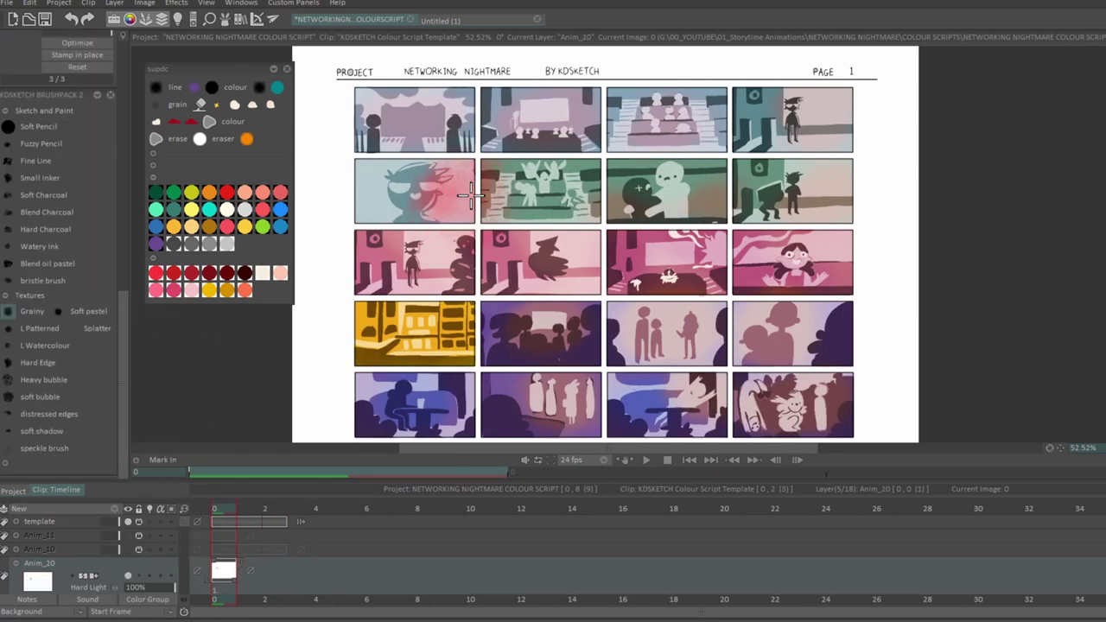
scroll(121, 199, "up", 10)
mouse_move(467, 173)
left_mouse_down()
mouse_move(459, 210)
mouse_move(422, 216)
left_mouse_up()
scroll(111, 588, "up", 10)
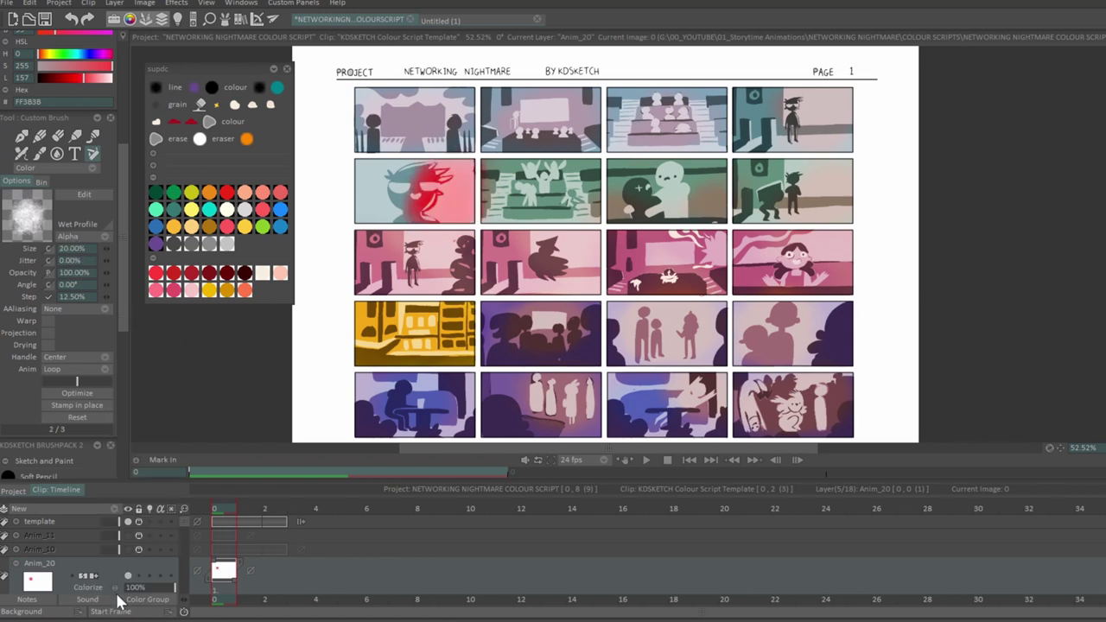
scroll(115, 588, "up", 5)
key("slash")
mouse_move(536, 312)
left_mouse_down()
mouse_move(692, 309)
mouse_move(607, 320)
left_mouse_up()
mouse_move(760, 312)
left_mouse_down()
mouse_move(916, 294)
mouse_move(960, 259)
left_mouse_up()
Paint red over row 2's fourth panel and all four panels of row 3.
left_click_drag(1076, 432, 726, 433)
mouse_move(683, 285)
left_mouse_down()
mouse_move(692, 311)
mouse_move(709, 306)
left_mouse_up()
scroll(709, 307, "down", 3)
mouse_move(294, 353)
left_mouse_down()
mouse_move(510, 225)
mouse_move(432, 285)
mouse_move(578, 219)
mouse_move(851, 266)
mouse_move(916, 264)
left_mouse_up()
left_click_drag(960, 399, 931, 308)
View page 2 with the eraser active, then zoom out to fit and show page 3.
left_click(240, 571)
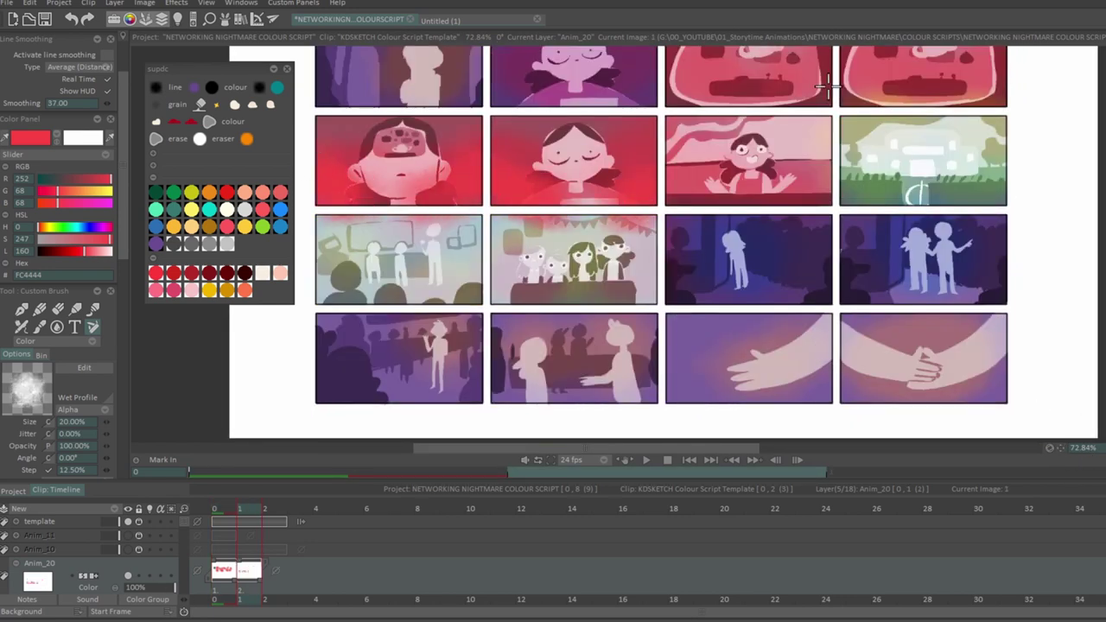
left_click_drag(666, 84, 704, 257)
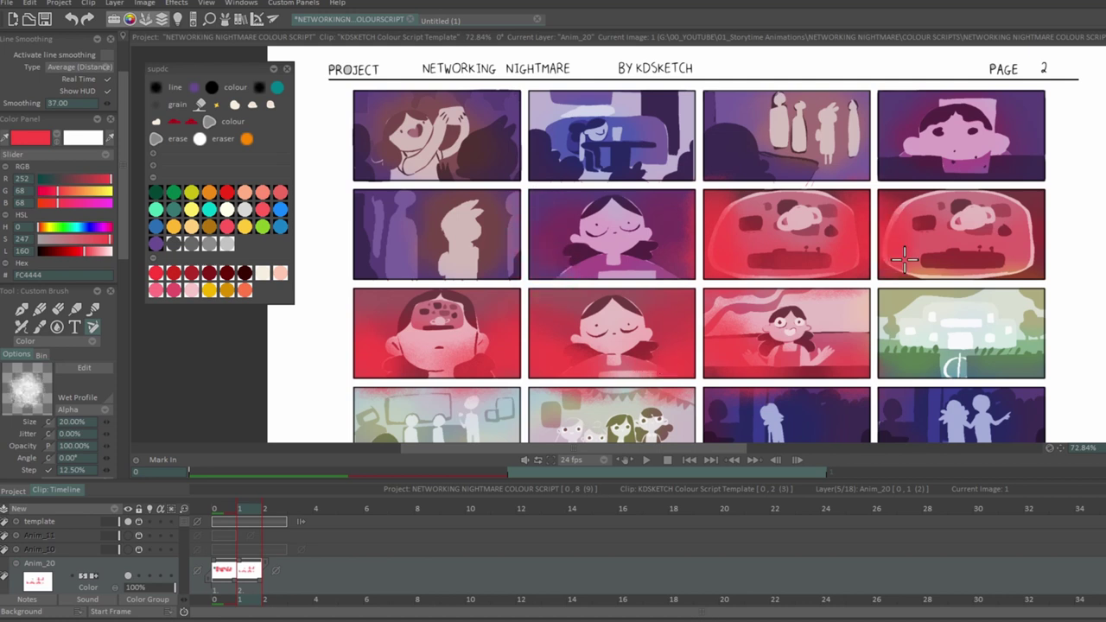
key("e")
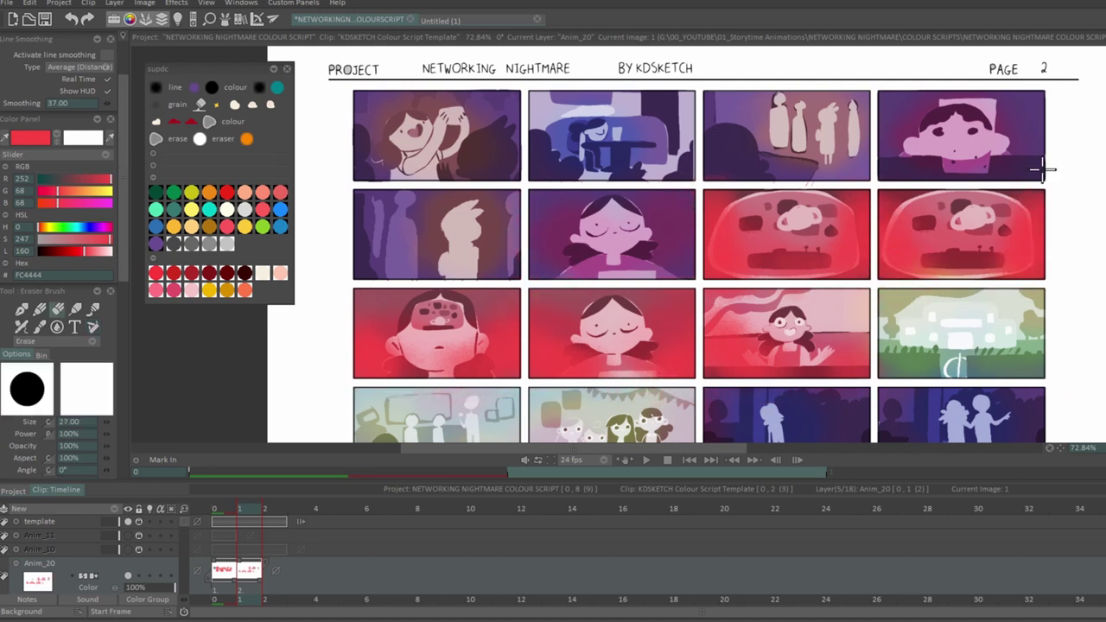
left_click(1050, 448)
left_click(268, 511)
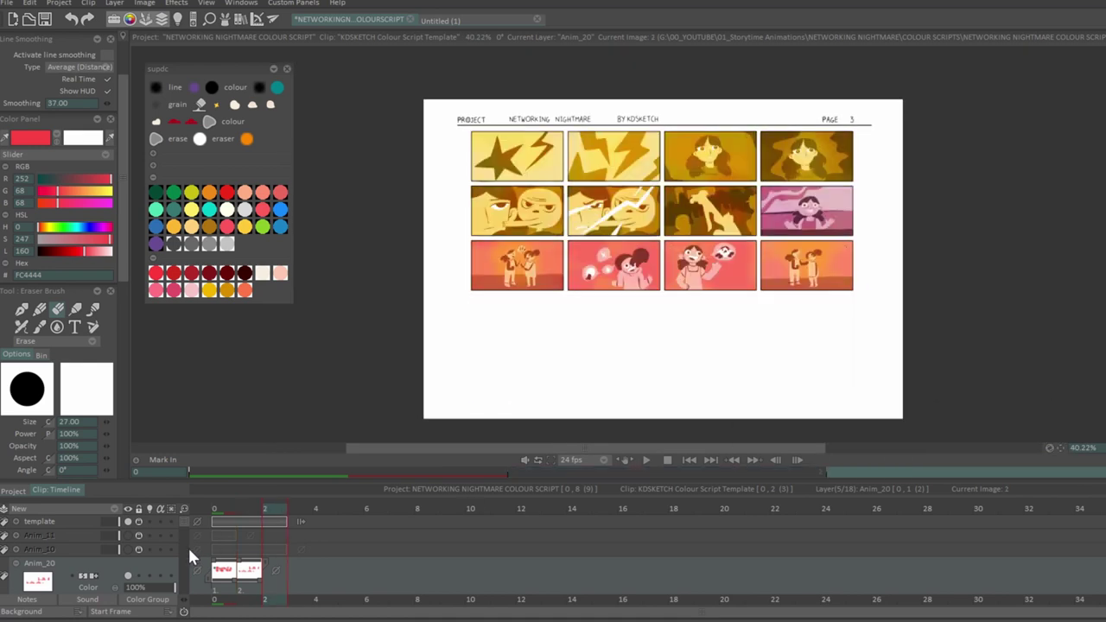
Return to the brush and dab yellow glows on page 1's four top-row panels and row 4's second panel.
left_click(93, 329)
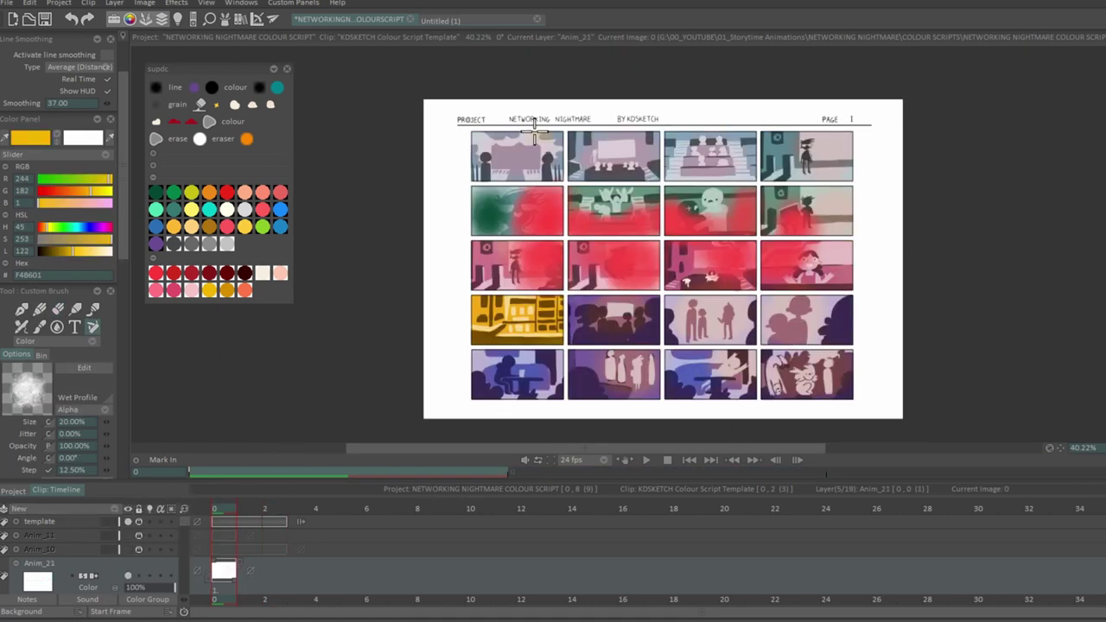
left_click(517, 154)
left_click(616, 157)
left_click(707, 156)
left_click(813, 154)
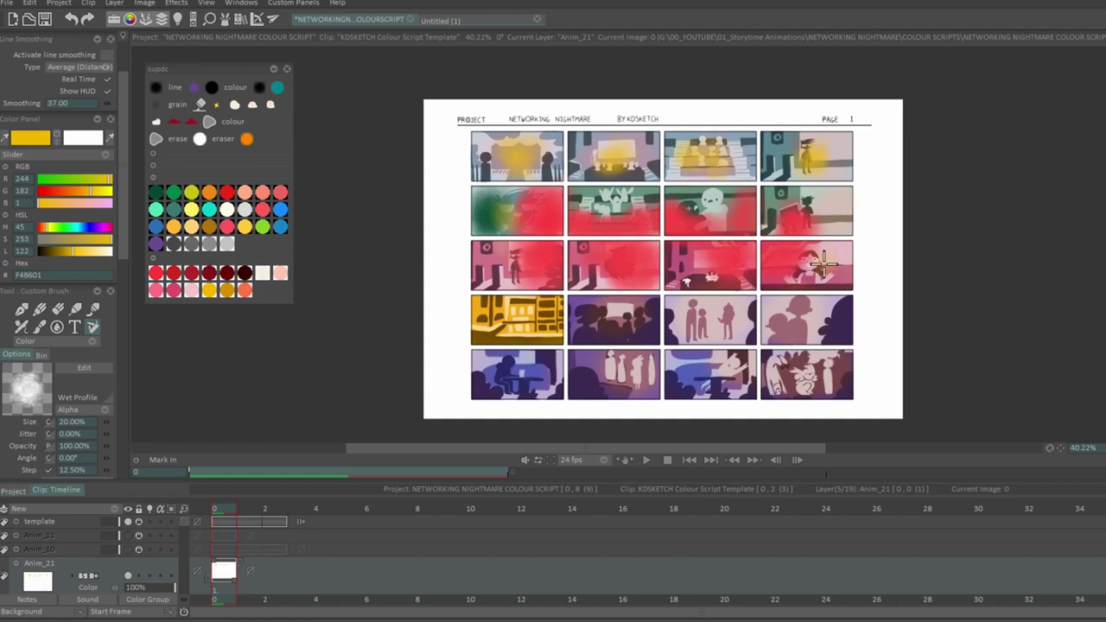
left_click(628, 320)
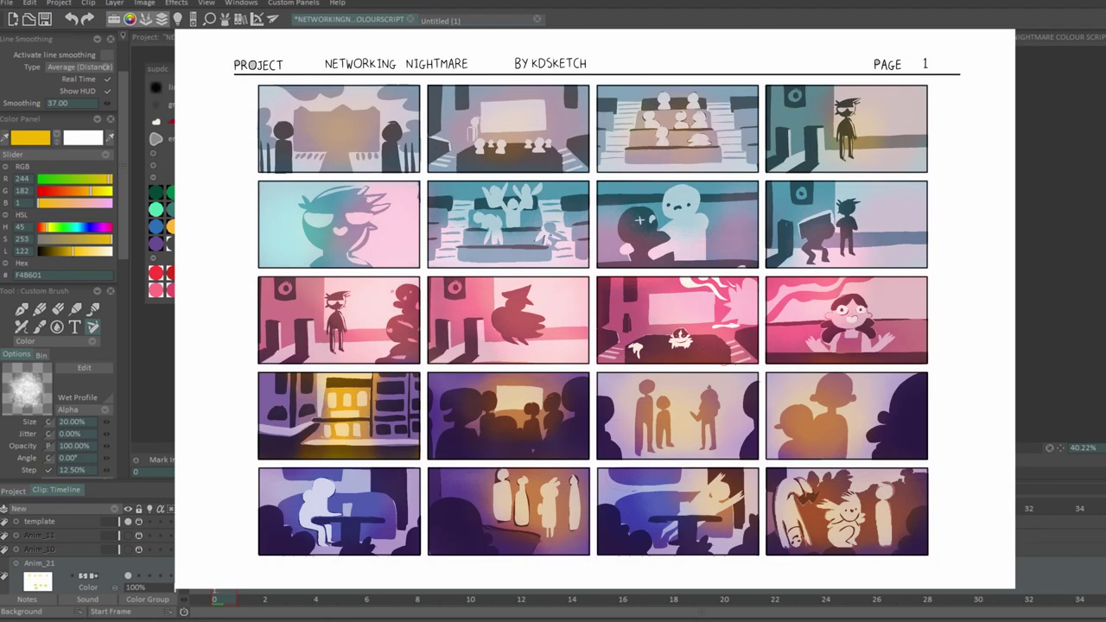